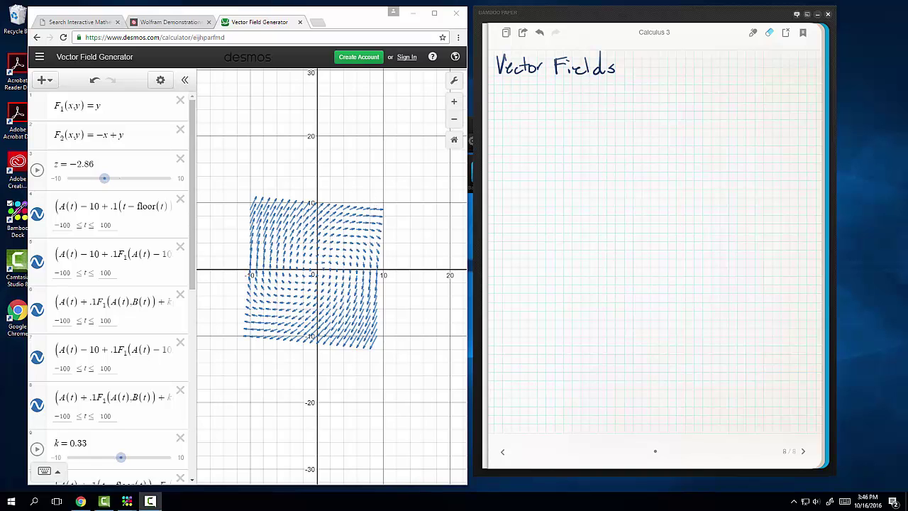
Step: Select the pen tool in the top toolbar in place of the eraser
{"action": "left_click", "coordinate": [753, 33]}
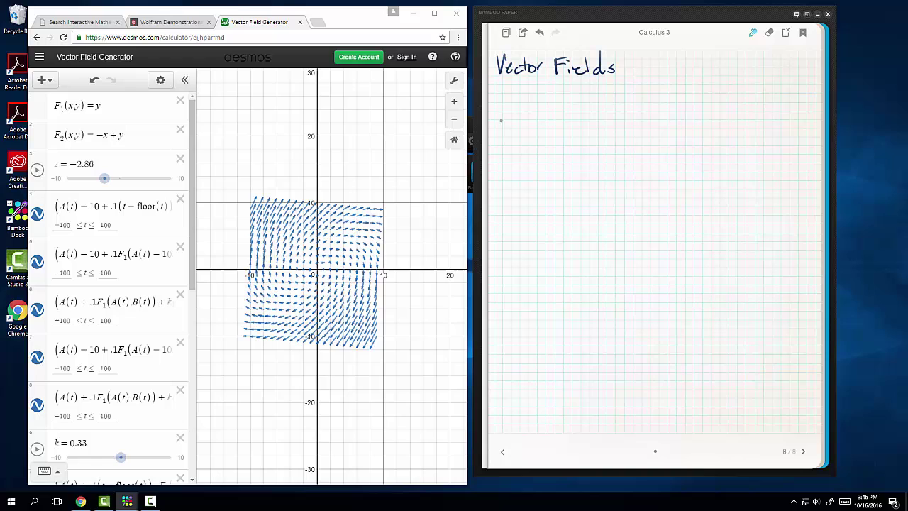
Step: Write 'Def: Let D be a set in ℝ².' below the Vector Fields heading
{"action": "mouse_move", "coordinate": [500, 92]}
{"action": "left_mouse_down"}
{"action": "mouse_move", "coordinate": [506, 113]}
{"action": "mouse_move", "coordinate": [520, 115]}
{"action": "left_mouse_up"}
{"action": "mouse_move", "coordinate": [516, 104]}
{"action": "left_mouse_down"}
{"action": "mouse_move", "coordinate": [502, 88]}
{"action": "mouse_move", "coordinate": [514, 90]}
{"action": "left_mouse_up"}
{"action": "mouse_move", "coordinate": [511, 83]}
{"action": "left_mouse_down"}
{"action": "mouse_move", "coordinate": [519, 80]}
{"action": "mouse_move", "coordinate": [547, 117]}
{"action": "mouse_move", "coordinate": [581, 117]}
{"action": "left_mouse_up"}
{"action": "left_click_drag", "start_coordinate": [583, 112], "coordinate": [658, 116]}
{"action": "mouse_move", "coordinate": [662, 98]}
{"action": "left_mouse_down"}
{"action": "mouse_move", "coordinate": [663, 117]}
{"action": "mouse_move", "coordinate": [673, 108]}
{"action": "mouse_move", "coordinate": [712, 116]}
{"action": "left_mouse_up"}
{"action": "mouse_move", "coordinate": [705, 102]}
{"action": "left_mouse_down"}
{"action": "mouse_move", "coordinate": [724, 99]}
{"action": "mouse_move", "coordinate": [725, 116]}
{"action": "mouse_move", "coordinate": [732, 100]}
{"action": "mouse_move", "coordinate": [756, 91]}
{"action": "mouse_move", "coordinate": [762, 113]}
{"action": "left_mouse_up"}
{"action": "left_click", "coordinate": [731, 111]}
Step: Continue the definition with 'A vector field on ℝ²'
{"action": "left_click_drag", "start_coordinate": [754, 106], "coordinate": [766, 105]}
{"action": "mouse_move", "coordinate": [766, 101]}
{"action": "left_mouse_down"}
{"action": "mouse_move", "coordinate": [769, 113]}
{"action": "mouse_move", "coordinate": [773, 101]}
{"action": "left_mouse_up"}
{"action": "left_click_drag", "start_coordinate": [772, 109], "coordinate": [779, 112]}
{"action": "left_click_drag", "start_coordinate": [786, 107], "coordinate": [786, 111]}
{"action": "left_click_drag", "start_coordinate": [783, 104], "coordinate": [810, 105]}
{"action": "mouse_move", "coordinate": [496, 130]}
{"action": "left_mouse_down"}
{"action": "mouse_move", "coordinate": [497, 148]}
{"action": "mouse_move", "coordinate": [501, 127]}
{"action": "mouse_move", "coordinate": [511, 147]}
{"action": "mouse_move", "coordinate": [503, 151]}
{"action": "mouse_move", "coordinate": [517, 132]}
{"action": "mouse_move", "coordinate": [518, 149]}
{"action": "left_mouse_up"}
{"action": "mouse_move", "coordinate": [527, 125]}
{"action": "left_mouse_down"}
{"action": "mouse_move", "coordinate": [528, 150]}
{"action": "mouse_move", "coordinate": [558, 147]}
{"action": "left_mouse_up"}
{"action": "mouse_move", "coordinate": [571, 137]}
{"action": "left_mouse_down"}
{"action": "mouse_move", "coordinate": [572, 150]}
{"action": "mouse_move", "coordinate": [582, 135]}
{"action": "left_mouse_up"}
{"action": "left_click_drag", "start_coordinate": [572, 138], "coordinate": [589, 136]}
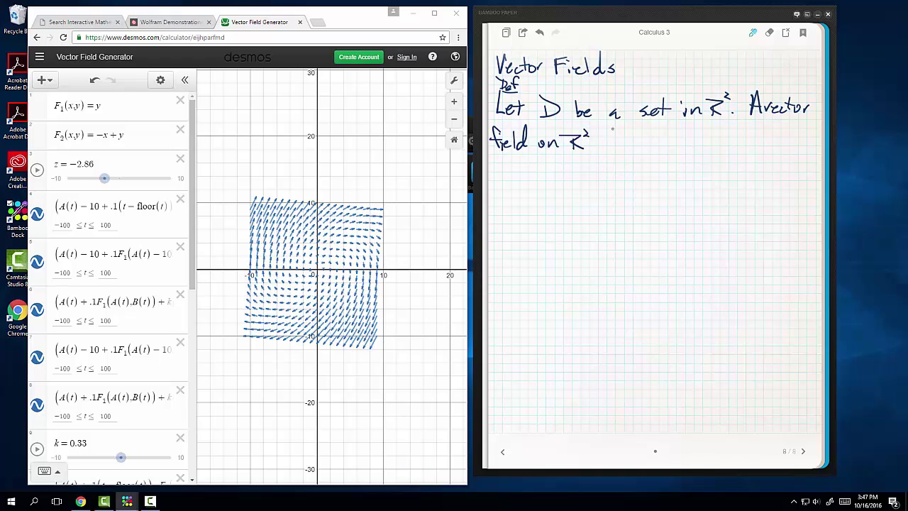
Step: Add 'is a F s.t. each (x,y)∈ℝ²' to the second line
{"action": "mouse_move", "coordinate": [607, 137]}
{"action": "left_mouse_down"}
{"action": "mouse_move", "coordinate": [601, 147]}
{"action": "mouse_move", "coordinate": [657, 149]}
{"action": "mouse_move", "coordinate": [674, 130]}
{"action": "left_mouse_up"}
{"action": "left_click_drag", "start_coordinate": [654, 139], "coordinate": [696, 148]}
{"action": "left_click_drag", "start_coordinate": [693, 139], "coordinate": [787, 147]}
{"action": "left_click_drag", "start_coordinate": [787, 139], "coordinate": [788, 150]}
{"action": "mouse_move", "coordinate": [792, 140]}
{"action": "left_mouse_down"}
{"action": "mouse_move", "coordinate": [794, 152]}
{"action": "mouse_move", "coordinate": [803, 141]}
{"action": "left_mouse_up"}
{"action": "left_click_drag", "start_coordinate": [808, 137], "coordinate": [812, 148]}
{"action": "mouse_move", "coordinate": [808, 137]}
{"action": "left_mouse_down"}
{"action": "mouse_move", "coordinate": [820, 148]}
{"action": "mouse_move", "coordinate": [819, 134]}
{"action": "left_mouse_up"}
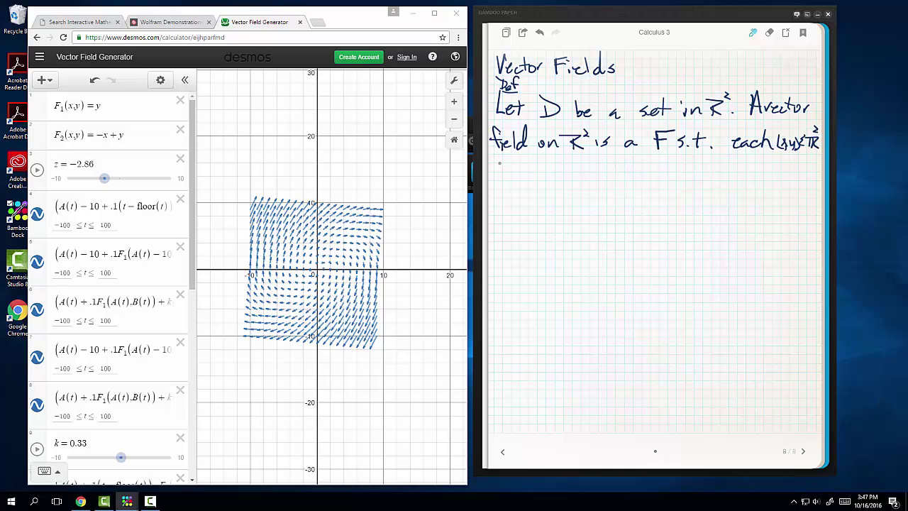
Step: Finish with 'is assigned a two-D vector F(x,y)' and underline the whole definition
{"action": "mouse_move", "coordinate": [501, 162]}
{"action": "left_mouse_down"}
{"action": "mouse_move", "coordinate": [556, 171]}
{"action": "mouse_move", "coordinate": [534, 173]}
{"action": "left_mouse_up"}
{"action": "left_click_drag", "start_coordinate": [554, 162], "coordinate": [565, 180]}
{"action": "mouse_move", "coordinate": [572, 166]}
{"action": "left_mouse_down"}
{"action": "mouse_move", "coordinate": [598, 170]}
{"action": "mouse_move", "coordinate": [613, 152]}
{"action": "mouse_move", "coordinate": [627, 172]}
{"action": "mouse_move", "coordinate": [657, 173]}
{"action": "left_mouse_up"}
{"action": "left_click_drag", "start_coordinate": [650, 165], "coordinate": [660, 164]}
{"action": "mouse_move", "coordinate": [660, 172]}
{"action": "left_mouse_down"}
{"action": "mouse_move", "coordinate": [692, 168]}
{"action": "mouse_move", "coordinate": [692, 176]}
{"action": "left_mouse_up"}
{"action": "mouse_move", "coordinate": [691, 159]}
{"action": "left_mouse_down"}
{"action": "mouse_move", "coordinate": [709, 175]}
{"action": "mouse_move", "coordinate": [732, 173]}
{"action": "left_mouse_up"}
{"action": "mouse_move", "coordinate": [740, 159]}
{"action": "left_mouse_down"}
{"action": "mouse_move", "coordinate": [741, 173]}
{"action": "mouse_move", "coordinate": [758, 168]}
{"action": "left_mouse_up"}
{"action": "left_click_drag", "start_coordinate": [761, 167], "coordinate": [774, 175]}
{"action": "left_click_drag", "start_coordinate": [775, 163], "coordinate": [799, 176]}
{"action": "mouse_move", "coordinate": [800, 166]}
{"action": "left_mouse_down"}
{"action": "mouse_move", "coordinate": [791, 176]}
{"action": "mouse_move", "coordinate": [798, 182]}
{"action": "left_mouse_up"}
{"action": "left_click_drag", "start_coordinate": [802, 169], "coordinate": [815, 185]}
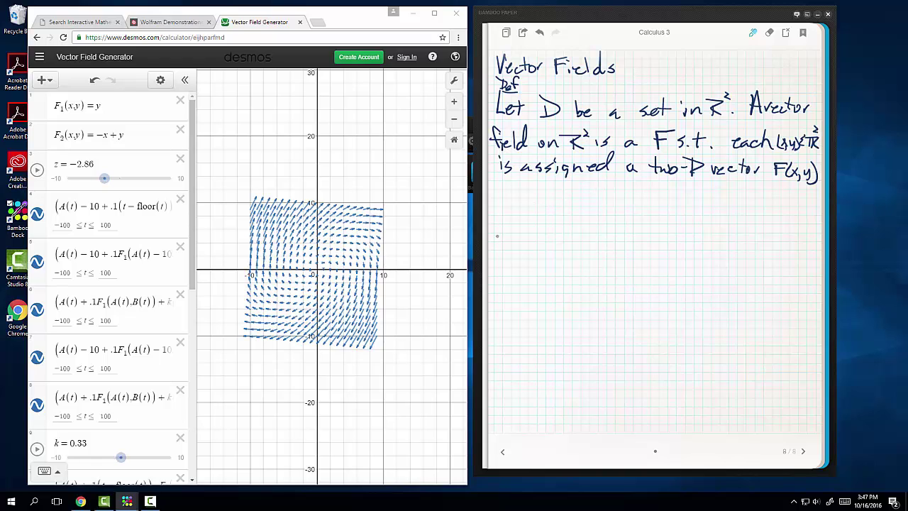
{"action": "left_click_drag", "start_coordinate": [502, 191], "coordinate": [659, 188]}
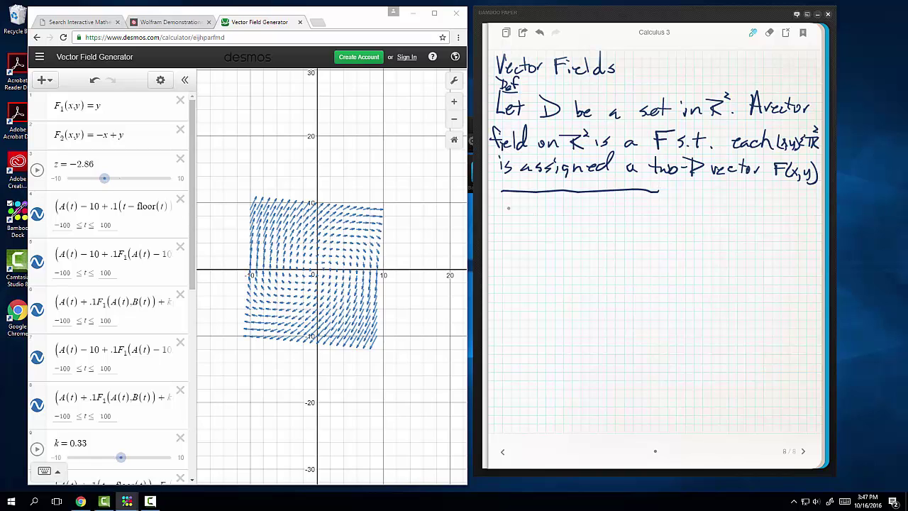
Step: Write 'F(x,y) = P(x,y)i' below the underlined definition
{"action": "left_click_drag", "start_coordinate": [503, 207], "coordinate": [503, 232]}
{"action": "mouse_move", "coordinate": [502, 207]}
{"action": "left_mouse_down"}
{"action": "mouse_move", "coordinate": [522, 205]}
{"action": "mouse_move", "coordinate": [523, 237]}
{"action": "mouse_move", "coordinate": [539, 230]}
{"action": "mouse_move", "coordinate": [529, 230]}
{"action": "left_mouse_up"}
{"action": "left_click_drag", "start_coordinate": [541, 228], "coordinate": [547, 231]}
{"action": "left_click_drag", "start_coordinate": [551, 222], "coordinate": [548, 238]}
{"action": "left_click_drag", "start_coordinate": [557, 204], "coordinate": [557, 236]}
{"action": "left_click_drag", "start_coordinate": [564, 218], "coordinate": [590, 230]}
{"action": "left_click_drag", "start_coordinate": [586, 213], "coordinate": [607, 224]}
{"action": "mouse_move", "coordinate": [608, 215]}
{"action": "left_mouse_down"}
{"action": "mouse_move", "coordinate": [601, 224]}
{"action": "mouse_move", "coordinate": [610, 227]}
{"action": "left_mouse_up"}
{"action": "mouse_move", "coordinate": [613, 219]}
{"action": "left_mouse_down"}
{"action": "mouse_move", "coordinate": [615, 228]}
{"action": "mouse_move", "coordinate": [647, 227]}
{"action": "left_mouse_up"}
Step: Extend the equation with '+ Q(x,y)j'
{"action": "mouse_move", "coordinate": [644, 218]}
{"action": "left_mouse_down"}
{"action": "mouse_move", "coordinate": [668, 213]}
{"action": "mouse_move", "coordinate": [689, 226]}
{"action": "left_mouse_up"}
{"action": "left_click_drag", "start_coordinate": [690, 216], "coordinate": [687, 228]}
{"action": "left_click_drag", "start_coordinate": [694, 217], "coordinate": [697, 224]}
{"action": "mouse_move", "coordinate": [702, 217]}
{"action": "left_mouse_down"}
{"action": "mouse_move", "coordinate": [696, 229]}
{"action": "mouse_move", "coordinate": [678, 228]}
{"action": "mouse_move", "coordinate": [706, 234]}
{"action": "mouse_move", "coordinate": [730, 221]}
{"action": "left_mouse_up"}
{"action": "left_click", "coordinate": [709, 209]}
Step: Add '= <P(x,y), Q(x,y)>', erasing a stray x after Q
{"action": "mouse_move", "coordinate": [748, 211]}
{"action": "left_mouse_down"}
{"action": "mouse_move", "coordinate": [736, 217]}
{"action": "mouse_move", "coordinate": [753, 223]}
{"action": "left_mouse_up"}
{"action": "left_click_drag", "start_coordinate": [758, 215], "coordinate": [765, 225]}
{"action": "left_click_drag", "start_coordinate": [769, 217], "coordinate": [776, 226]}
{"action": "left_click_drag", "start_coordinate": [780, 218], "coordinate": [782, 224]}
{"action": "left_click_drag", "start_coordinate": [785, 218], "coordinate": [787, 228]}
{"action": "mouse_move", "coordinate": [792, 223]}
{"action": "left_mouse_down"}
{"action": "mouse_move", "coordinate": [791, 231]}
{"action": "mouse_move", "coordinate": [817, 224]}
{"action": "left_mouse_up"}
{"action": "left_click_drag", "start_coordinate": [816, 218], "coordinate": [810, 224]}
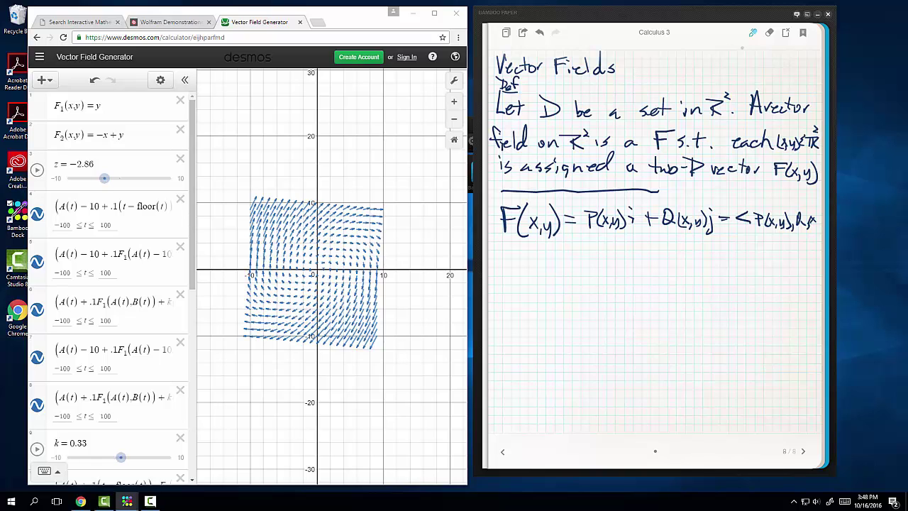
{"action": "left_click", "coordinate": [769, 32]}
{"action": "mouse_move", "coordinate": [801, 224]}
{"action": "left_mouse_down"}
{"action": "mouse_move", "coordinate": [809, 220]}
{"action": "mouse_move", "coordinate": [798, 225]}
{"action": "left_mouse_up"}
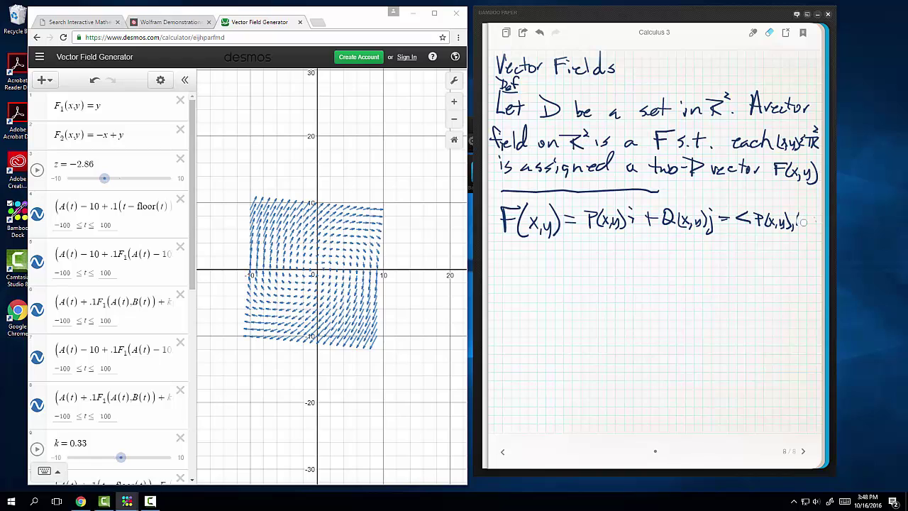
{"action": "left_click", "coordinate": [754, 31]}
{"action": "mouse_move", "coordinate": [799, 220]}
{"action": "left_mouse_down"}
{"action": "mouse_move", "coordinate": [820, 235]}
{"action": "mouse_move", "coordinate": [826, 222]}
{"action": "mouse_move", "coordinate": [811, 242]}
{"action": "left_mouse_up"}
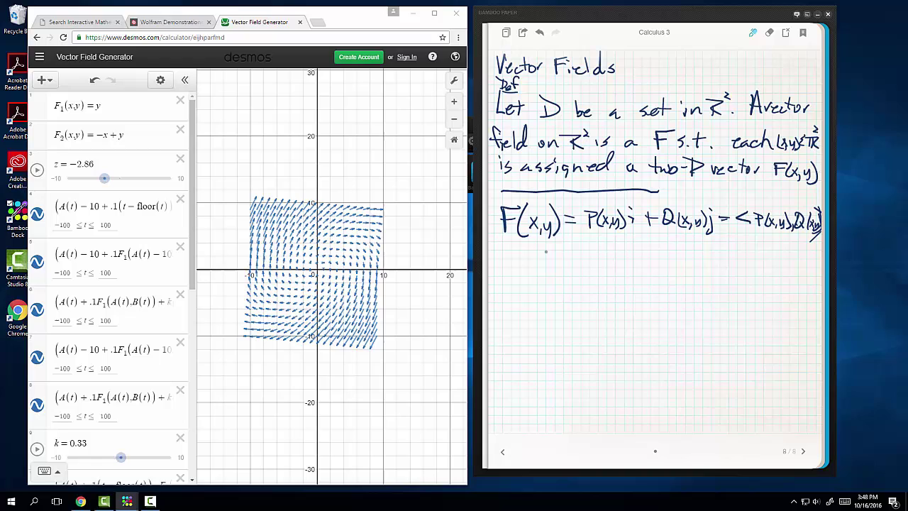
Step: Write the shorthand '⇒ F = Pi + Qj' on the line below
{"action": "mouse_move", "coordinate": [524, 252]}
{"action": "left_mouse_down"}
{"action": "mouse_move", "coordinate": [563, 243]}
{"action": "mouse_move", "coordinate": [533, 263]}
{"action": "mouse_move", "coordinate": [571, 252]}
{"action": "left_mouse_up"}
{"action": "left_click_drag", "start_coordinate": [559, 257], "coordinate": [578, 263]}
{"action": "mouse_move", "coordinate": [570, 249]}
{"action": "left_mouse_down"}
{"action": "mouse_move", "coordinate": [585, 245]}
{"action": "mouse_move", "coordinate": [605, 265]}
{"action": "mouse_move", "coordinate": [613, 257]}
{"action": "left_mouse_up"}
{"action": "mouse_move", "coordinate": [616, 253]}
{"action": "left_mouse_down"}
{"action": "mouse_move", "coordinate": [629, 251]}
{"action": "mouse_move", "coordinate": [615, 250]}
{"action": "left_mouse_up"}
{"action": "left_click_drag", "start_coordinate": [622, 257], "coordinate": [630, 271]}
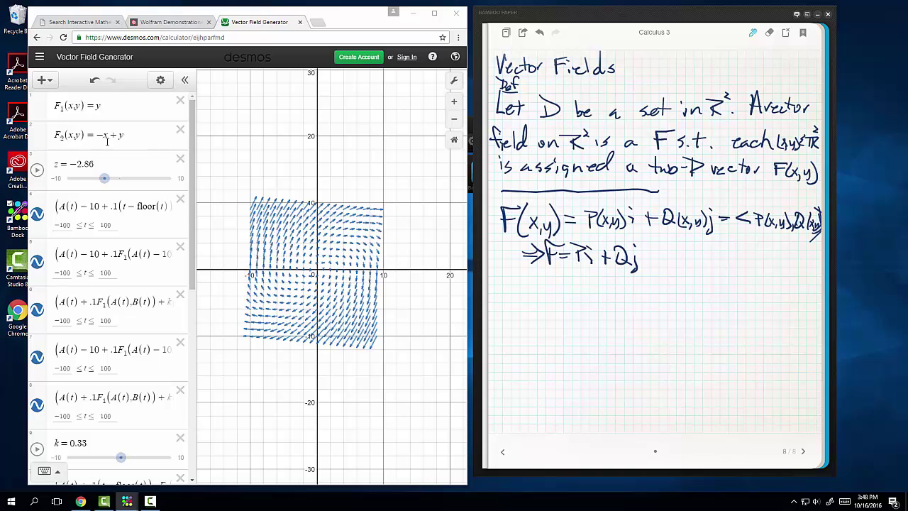
Step: Edit the Desmos expression F₁(x,y) = y to read x + y, then return to the notebook
{"action": "left_click", "coordinate": [99, 112]}
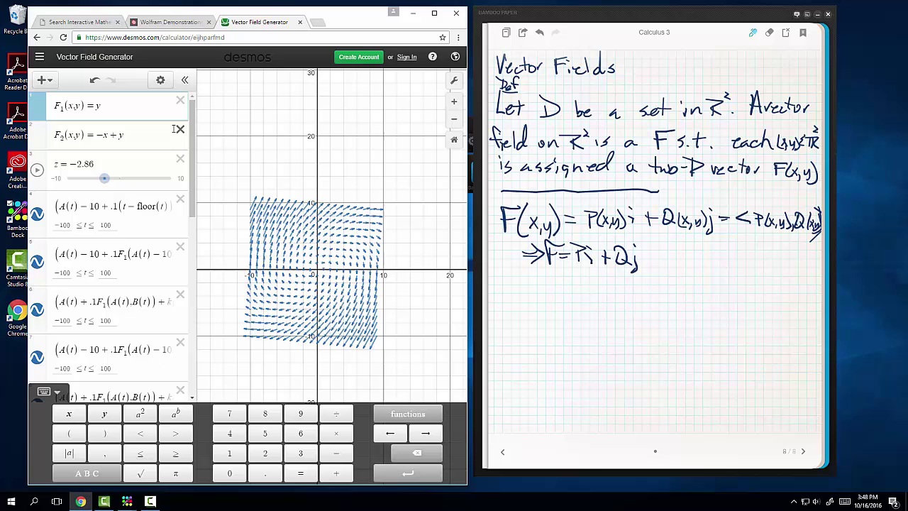
{"action": "type", "text": "x "}
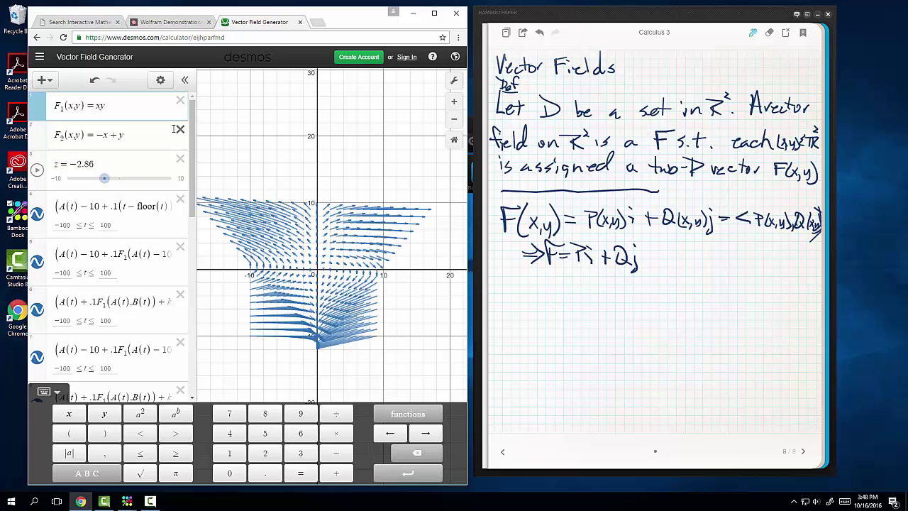
{"action": "type", "text": "+"}
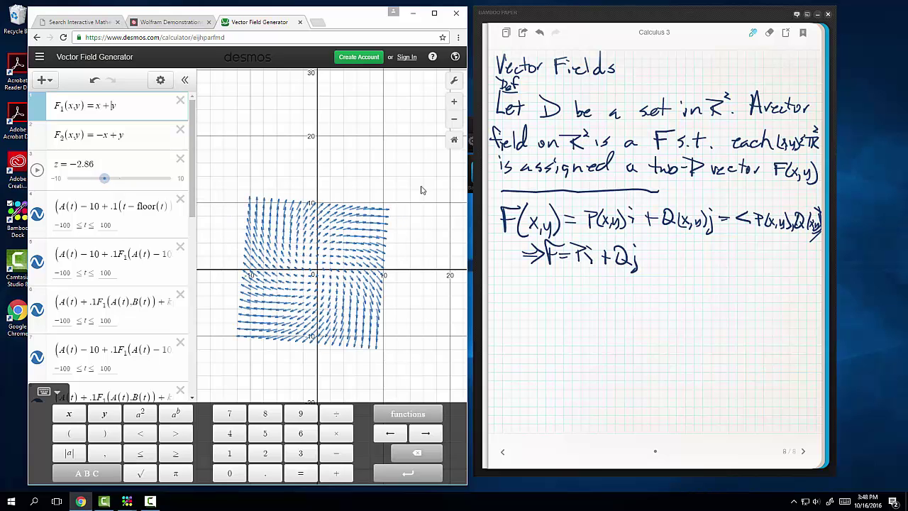
{"action": "left_click", "coordinate": [479, 247]}
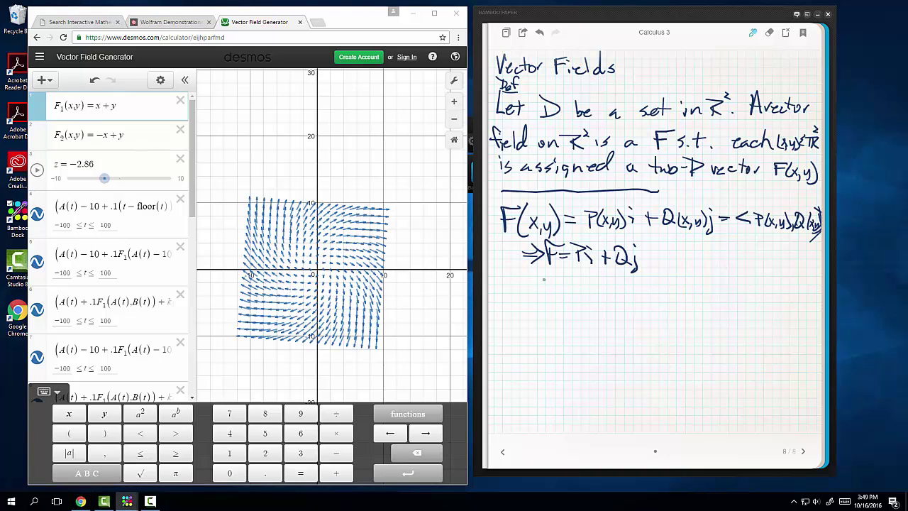
Step: Write 'P(x,y) = x+y' below F = Pi + Qj
{"action": "mouse_move", "coordinate": [534, 273]}
{"action": "left_mouse_down"}
{"action": "mouse_move", "coordinate": [533, 293]}
{"action": "mouse_move", "coordinate": [535, 282]}
{"action": "mouse_move", "coordinate": [545, 292]}
{"action": "mouse_move", "coordinate": [565, 288]}
{"action": "left_mouse_up"}
{"action": "left_click_drag", "start_coordinate": [571, 281], "coordinate": [571, 296]}
{"action": "left_click_drag", "start_coordinate": [584, 284], "coordinate": [599, 288]}
{"action": "left_click_drag", "start_coordinate": [609, 285], "coordinate": [623, 284]}
{"action": "mouse_move", "coordinate": [617, 280]}
{"action": "left_mouse_down"}
{"action": "mouse_move", "coordinate": [616, 289]}
{"action": "mouse_move", "coordinate": [633, 295]}
{"action": "left_mouse_up"}
{"action": "left_click_drag", "start_coordinate": [679, 273], "coordinate": [703, 288]}
Step: Write 'Q(x,y) = -x+y' beside the P component
{"action": "mouse_move", "coordinate": [703, 279]}
{"action": "left_mouse_down"}
{"action": "mouse_move", "coordinate": [697, 289]}
{"action": "mouse_move", "coordinate": [714, 285]}
{"action": "left_mouse_up"}
{"action": "mouse_move", "coordinate": [717, 279]}
{"action": "left_mouse_down"}
{"action": "mouse_move", "coordinate": [712, 294]}
{"action": "mouse_move", "coordinate": [692, 291]}
{"action": "left_mouse_up"}
{"action": "mouse_move", "coordinate": [718, 275]}
{"action": "left_mouse_down"}
{"action": "mouse_move", "coordinate": [720, 289]}
{"action": "mouse_move", "coordinate": [733, 279]}
{"action": "left_mouse_up"}
{"action": "mouse_move", "coordinate": [723, 284]}
{"action": "left_mouse_down"}
{"action": "mouse_move", "coordinate": [749, 279]}
{"action": "mouse_move", "coordinate": [754, 288]}
{"action": "left_mouse_up"}
{"action": "mouse_move", "coordinate": [754, 278]}
{"action": "left_mouse_down"}
{"action": "mouse_move", "coordinate": [744, 288]}
{"action": "mouse_move", "coordinate": [770, 282]}
{"action": "left_mouse_up"}
{"action": "mouse_move", "coordinate": [764, 276]}
{"action": "left_mouse_down"}
{"action": "mouse_move", "coordinate": [763, 288]}
{"action": "mouse_move", "coordinate": [781, 286]}
{"action": "left_mouse_up"}
{"action": "left_click_drag", "start_coordinate": [787, 276], "coordinate": [781, 295]}
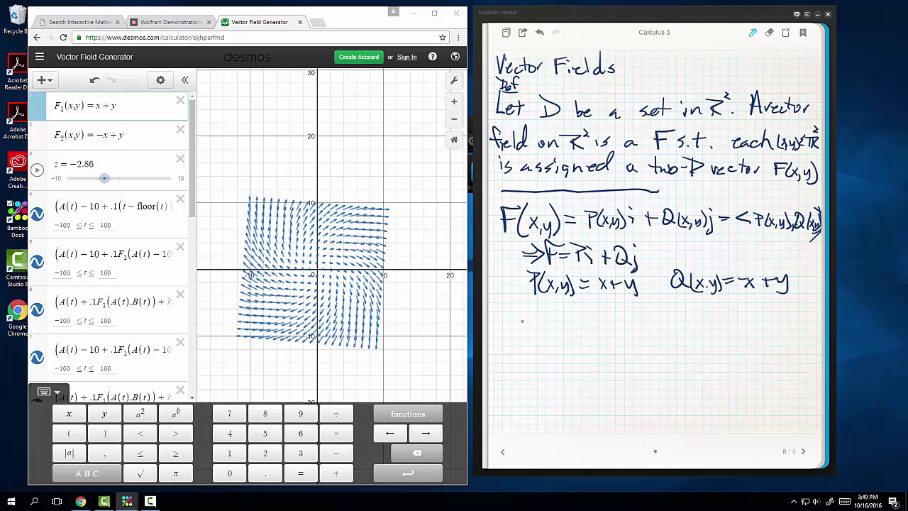
Step: Start the next line with 'F = (x+y)i'
{"action": "left_click_drag", "start_coordinate": [506, 306], "coordinate": [507, 329]}
{"action": "mouse_move", "coordinate": [507, 307]}
{"action": "left_mouse_down"}
{"action": "mouse_move", "coordinate": [518, 306]}
{"action": "mouse_move", "coordinate": [516, 318]}
{"action": "left_mouse_up"}
{"action": "left_click_drag", "start_coordinate": [522, 315], "coordinate": [532, 320]}
{"action": "mouse_move", "coordinate": [541, 312]}
{"action": "left_mouse_down"}
{"action": "mouse_move", "coordinate": [540, 331]}
{"action": "mouse_move", "coordinate": [555, 332]}
{"action": "left_mouse_up"}
{"action": "mouse_move", "coordinate": [551, 323]}
{"action": "left_mouse_down"}
{"action": "mouse_move", "coordinate": [560, 332]}
{"action": "mouse_move", "coordinate": [549, 334]}
{"action": "mouse_move", "coordinate": [570, 326]}
{"action": "left_mouse_up"}
{"action": "left_click_drag", "start_coordinate": [564, 322], "coordinate": [564, 332]}
{"action": "left_click_drag", "start_coordinate": [573, 322], "coordinate": [576, 331]}
{"action": "mouse_move", "coordinate": [580, 323]}
{"action": "left_mouse_down"}
{"action": "mouse_move", "coordinate": [576, 344]}
{"action": "mouse_move", "coordinate": [598, 326]}
{"action": "mouse_move", "coordinate": [615, 330]}
{"action": "left_mouse_up"}
{"action": "left_click", "coordinate": [596, 317]}
Step: Complete the field as '+ (-x+y)j'
{"action": "left_click_drag", "start_coordinate": [609, 325], "coordinate": [669, 324]}
{"action": "mouse_move", "coordinate": [662, 316]}
{"action": "left_mouse_down"}
{"action": "mouse_move", "coordinate": [663, 330]}
{"action": "mouse_move", "coordinate": [671, 328]}
{"action": "left_mouse_up"}
{"action": "left_click_drag", "start_coordinate": [677, 320], "coordinate": [674, 338]}
{"action": "mouse_move", "coordinate": [628, 319]}
{"action": "left_mouse_down"}
{"action": "mouse_move", "coordinate": [640, 334]}
{"action": "mouse_move", "coordinate": [686, 337]}
{"action": "left_mouse_up"}
{"action": "left_click", "coordinate": [691, 318]}
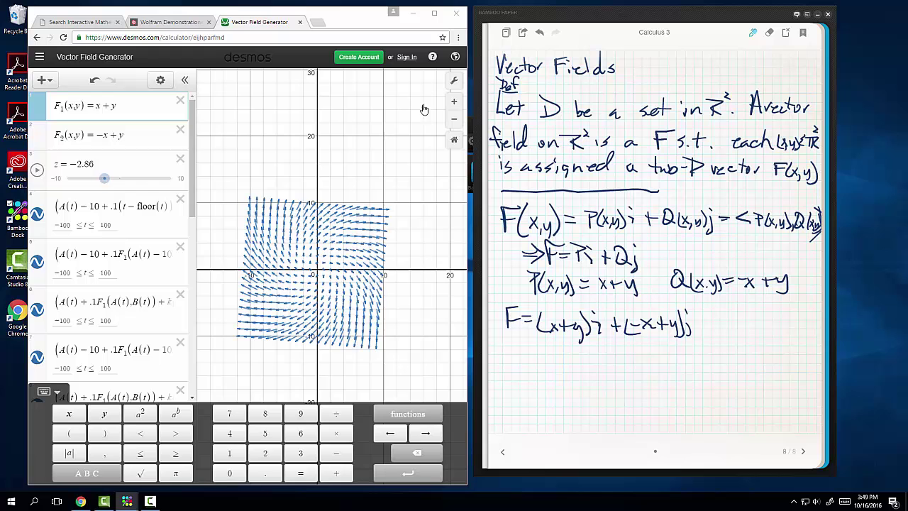
Step: Maximize Desmos, set the z slider to 0 to redraw the field, then restore the window
{"action": "left_click", "coordinate": [433, 15]}
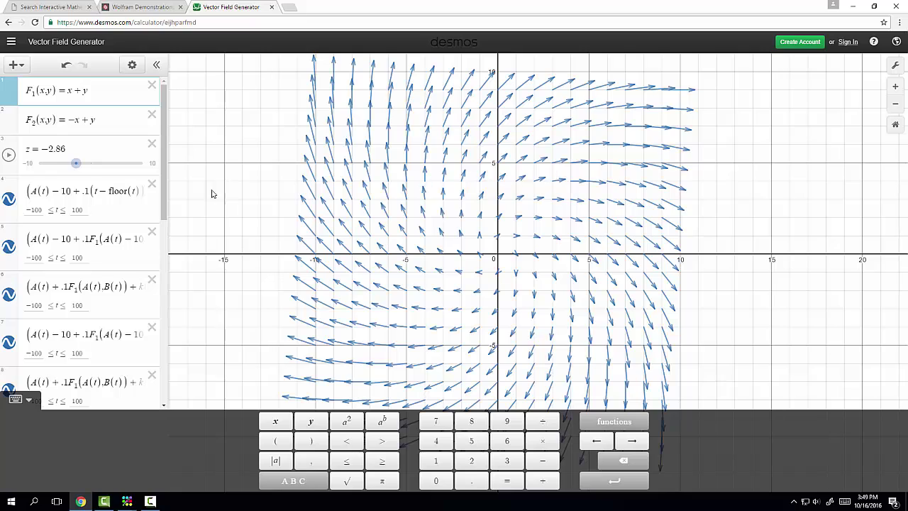
{"action": "left_click_drag", "start_coordinate": [75, 164], "coordinate": [90, 166]}
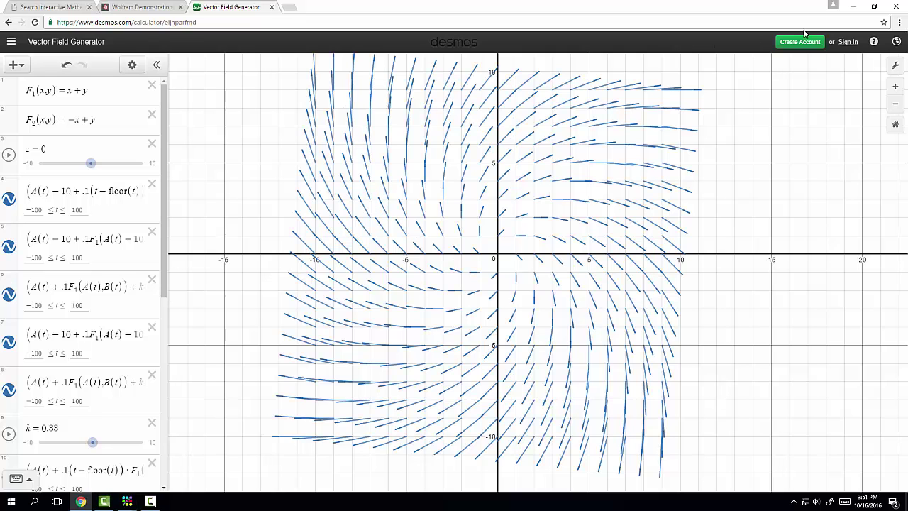
{"action": "left_click", "coordinate": [874, 6]}
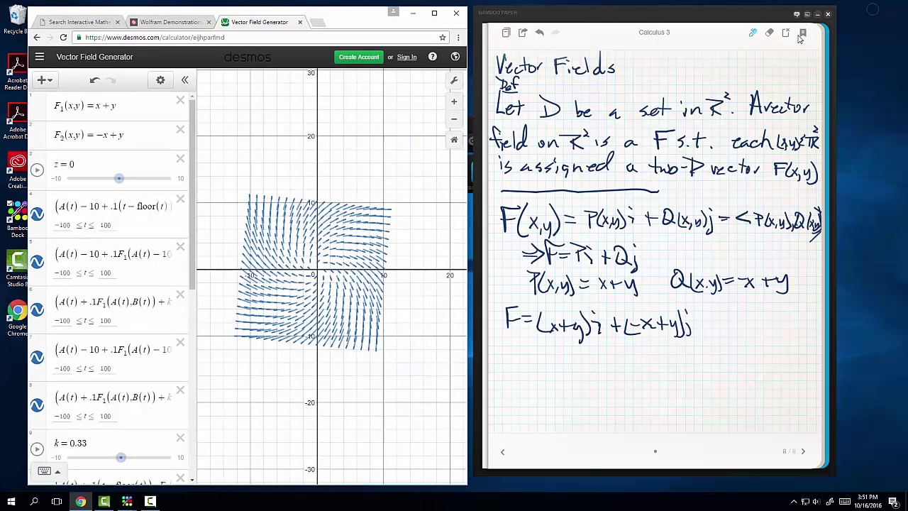
Step: Write 'F(-2,2) = -5i + 9j' on the next line, then maximize the Desmos window
{"action": "left_click", "coordinate": [518, 355]}
{"action": "mouse_move", "coordinate": [506, 368]}
{"action": "left_mouse_down"}
{"action": "mouse_move", "coordinate": [517, 349]}
{"action": "mouse_move", "coordinate": [527, 371]}
{"action": "left_mouse_up"}
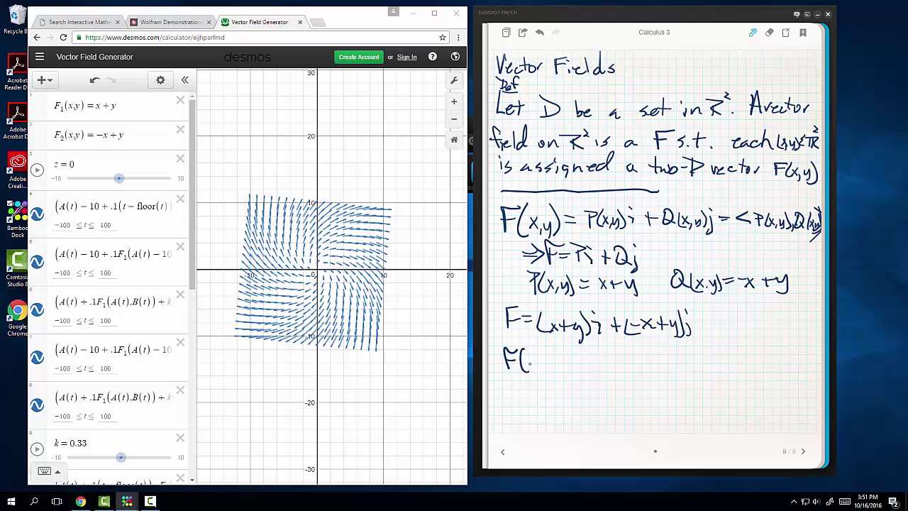
{"action": "left_click_drag", "start_coordinate": [538, 359], "coordinate": [565, 371]}
{"action": "left_click_drag", "start_coordinate": [563, 350], "coordinate": [565, 374]}
{"action": "mouse_move", "coordinate": [614, 351]}
{"action": "left_mouse_down"}
{"action": "mouse_move", "coordinate": [608, 359]}
{"action": "mouse_move", "coordinate": [634, 367]}
{"action": "mouse_move", "coordinate": [646, 361]}
{"action": "left_mouse_up"}
{"action": "left_click_drag", "start_coordinate": [651, 349], "coordinate": [650, 372]}
{"action": "left_click_drag", "start_coordinate": [659, 361], "coordinate": [656, 379]}
{"action": "left_click_drag", "start_coordinate": [658, 347], "coordinate": [659, 349]}
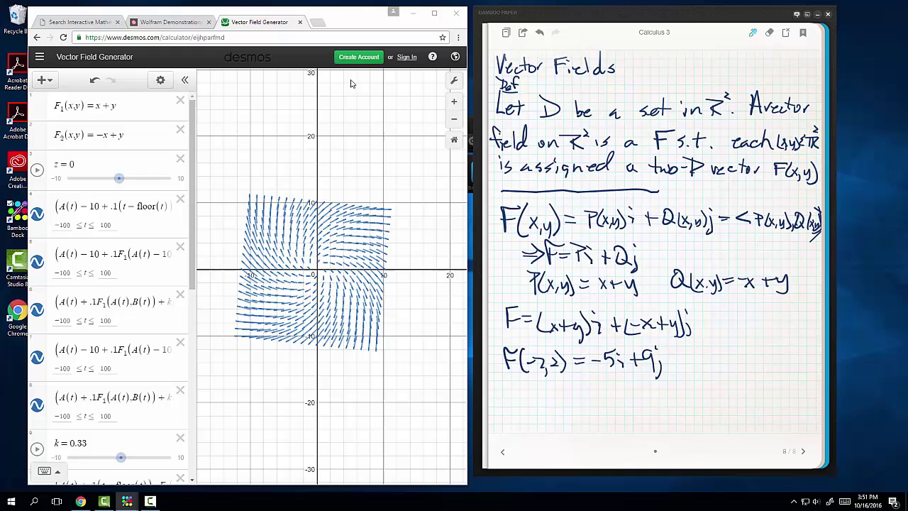
{"action": "left_click", "coordinate": [434, 14]}
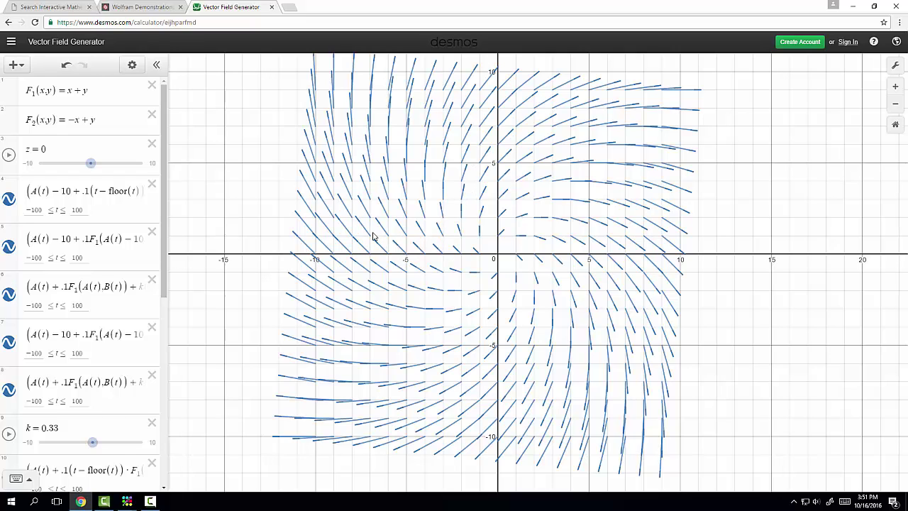
{"action": "left_click", "coordinate": [851, 11]}
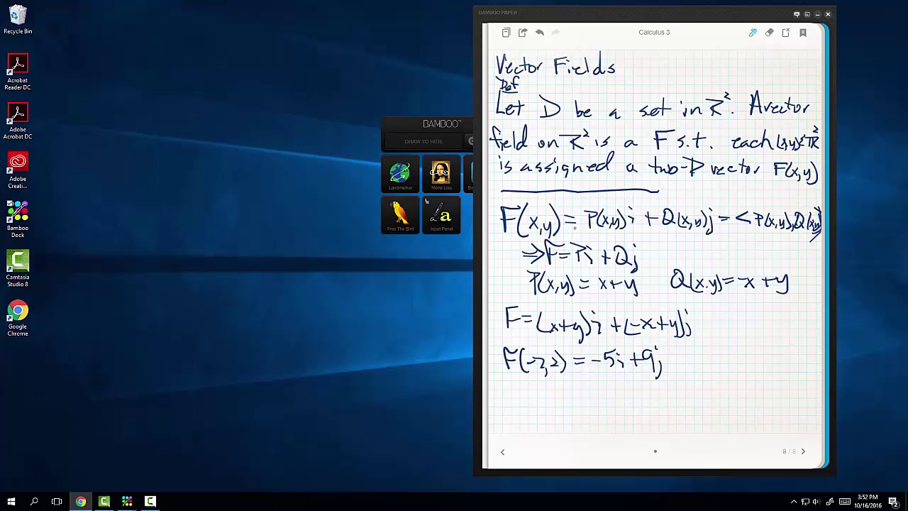
{"action": "left_click", "coordinate": [80, 501]}
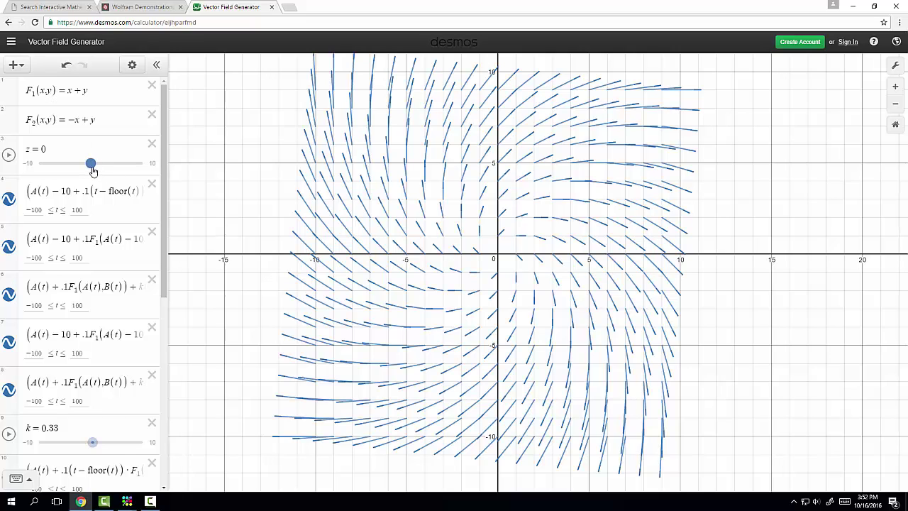
Step: Drag the Desmos z slider up from 0 to about 4.8 to redraw the field
{"action": "left_click_drag", "start_coordinate": [91, 165], "coordinate": [115, 164]}
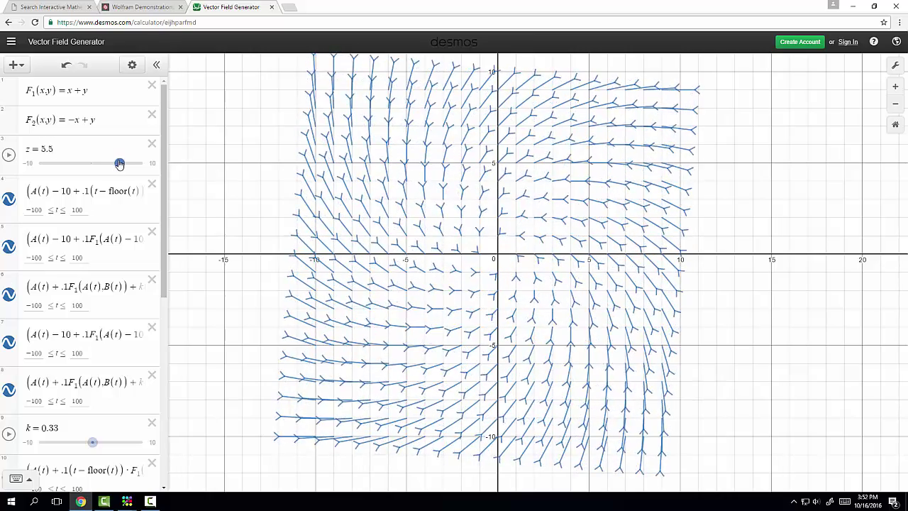
{"action": "left_click_drag", "start_coordinate": [115, 163], "coordinate": [121, 165]}
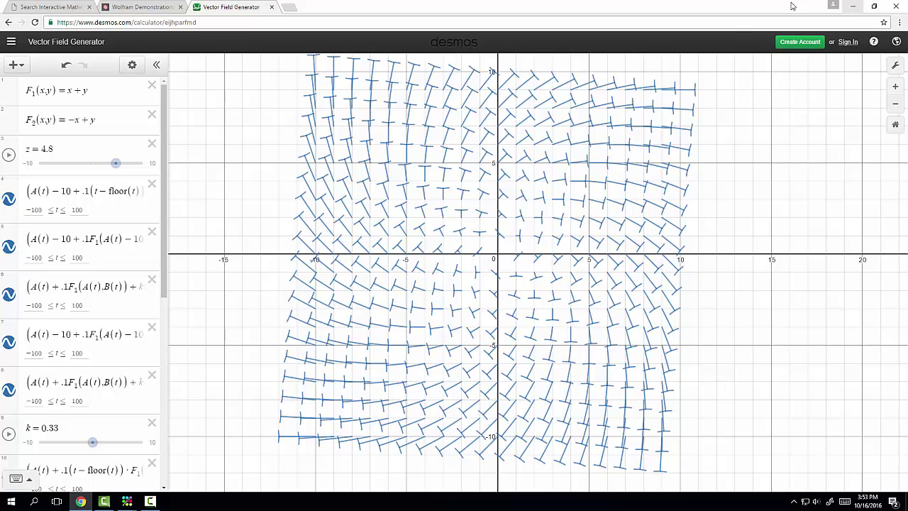
Step: Restore the browser, turn to a new blank page, and show the notebook full-screen as a spread
{"action": "left_click", "coordinate": [874, 6]}
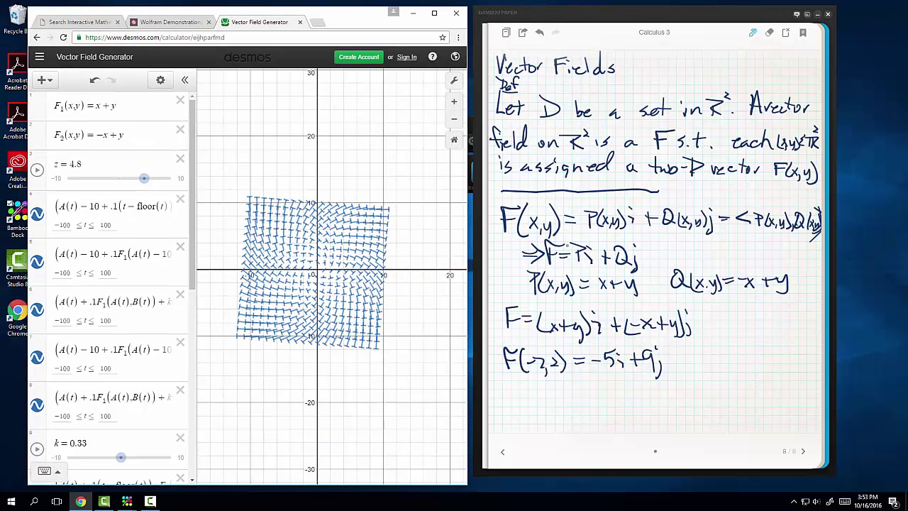
{"action": "left_click", "coordinate": [804, 452]}
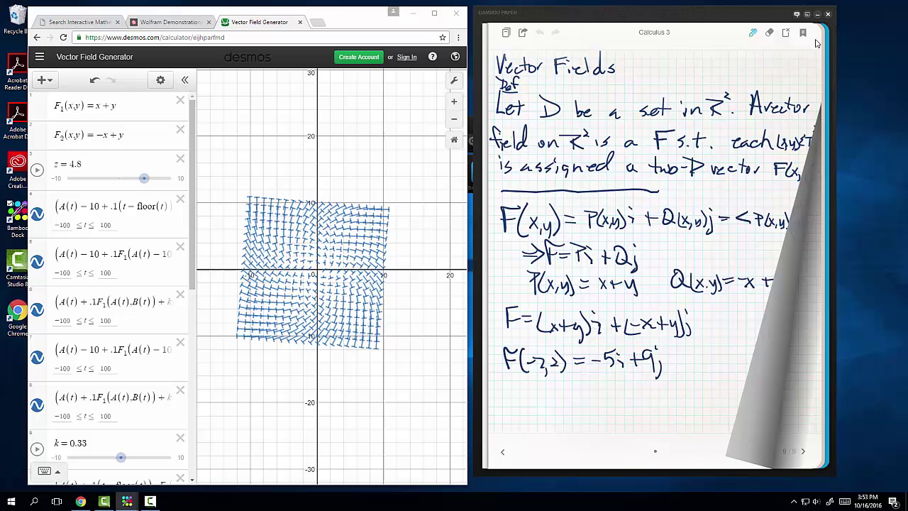
{"action": "left_click", "coordinate": [807, 16]}
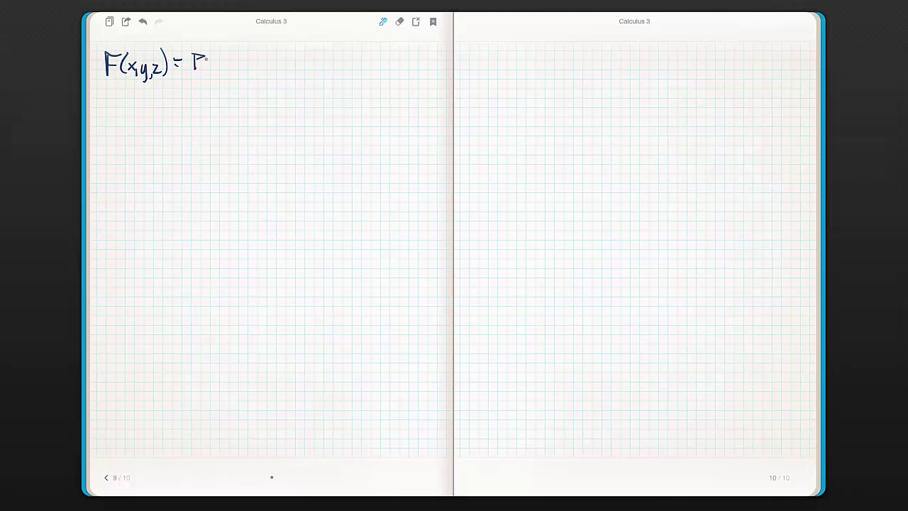
Step: Write 'F(x,y,z) = P(x,y,z)i + Q(x,y,z)j + R(x,y,z)k' atop the left page
{"action": "left_click_drag", "start_coordinate": [209, 59], "coordinate": [219, 72]}
{"action": "left_click_drag", "start_coordinate": [223, 61], "coordinate": [225, 76]}
{"action": "left_click_drag", "start_coordinate": [233, 68], "coordinate": [261, 71]}
{"action": "mouse_move", "coordinate": [258, 65]}
{"action": "left_mouse_down"}
{"action": "mouse_move", "coordinate": [278, 57]}
{"action": "mouse_move", "coordinate": [284, 72]}
{"action": "mouse_move", "coordinate": [295, 71]}
{"action": "left_mouse_up"}
{"action": "left_click_drag", "start_coordinate": [295, 61], "coordinate": [289, 70]}
{"action": "left_click_drag", "start_coordinate": [298, 68], "coordinate": [304, 69]}
{"action": "mouse_move", "coordinate": [305, 62]}
{"action": "left_mouse_down"}
{"action": "mouse_move", "coordinate": [305, 75]}
{"action": "mouse_move", "coordinate": [324, 76]}
{"action": "mouse_move", "coordinate": [348, 65]}
{"action": "left_mouse_up"}
{"action": "mouse_move", "coordinate": [356, 60]}
{"action": "left_mouse_down"}
{"action": "mouse_move", "coordinate": [356, 73]}
{"action": "mouse_move", "coordinate": [357, 65]}
{"action": "mouse_move", "coordinate": [367, 72]}
{"action": "left_mouse_up"}
{"action": "left_click_drag", "start_coordinate": [376, 55], "coordinate": [373, 72]}
{"action": "left_click_drag", "start_coordinate": [383, 68], "coordinate": [387, 71]}
{"action": "left_click_drag", "start_coordinate": [392, 62], "coordinate": [393, 74]}
{"action": "mouse_move", "coordinate": [395, 63]}
{"action": "left_mouse_down"}
{"action": "mouse_move", "coordinate": [404, 77]}
{"action": "mouse_move", "coordinate": [415, 68]}
{"action": "mouse_move", "coordinate": [421, 75]}
{"action": "left_mouse_up"}
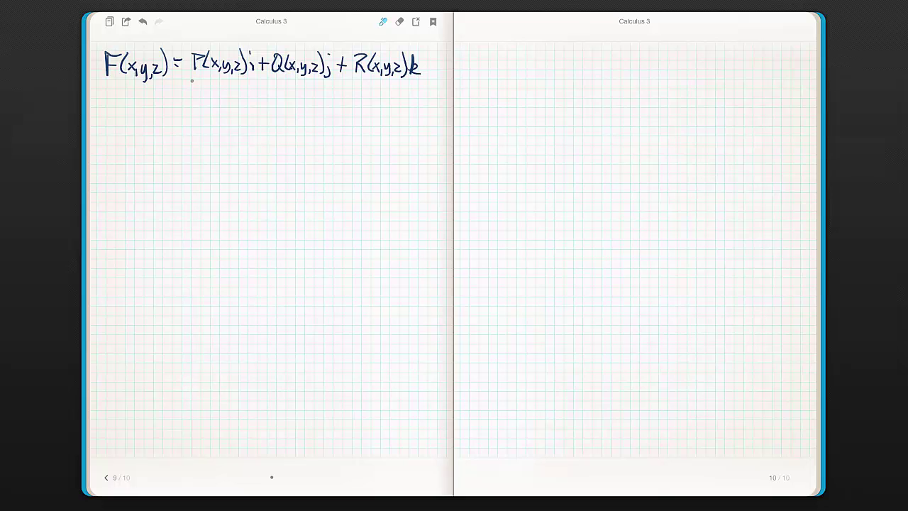
Step: Handwrite the example field F = x²yi + zj + (2x+y)k on a new line
{"action": "mouse_move", "coordinate": [109, 98]}
{"action": "left_mouse_down"}
{"action": "mouse_move", "coordinate": [106, 134]}
{"action": "mouse_move", "coordinate": [126, 97]}
{"action": "left_mouse_up"}
{"action": "mouse_move", "coordinate": [107, 115]}
{"action": "left_mouse_down"}
{"action": "mouse_move", "coordinate": [163, 126]}
{"action": "mouse_move", "coordinate": [154, 128]}
{"action": "left_mouse_up"}
{"action": "left_click_drag", "start_coordinate": [161, 110], "coordinate": [171, 126]}
{"action": "mouse_move", "coordinate": [175, 118]}
{"action": "left_mouse_down"}
{"action": "mouse_move", "coordinate": [170, 135]}
{"action": "mouse_move", "coordinate": [182, 126]}
{"action": "left_mouse_up"}
{"action": "mouse_move", "coordinate": [181, 112]}
{"action": "left_mouse_down"}
{"action": "mouse_move", "coordinate": [192, 129]}
{"action": "mouse_move", "coordinate": [217, 128]}
{"action": "mouse_move", "coordinate": [216, 137]}
{"action": "mouse_move", "coordinate": [239, 128]}
{"action": "left_mouse_up"}
{"action": "mouse_move", "coordinate": [234, 122]}
{"action": "left_mouse_down"}
{"action": "mouse_move", "coordinate": [268, 127]}
{"action": "mouse_move", "coordinate": [260, 129]}
{"action": "left_mouse_up"}
{"action": "left_click_drag", "start_coordinate": [273, 119], "coordinate": [284, 133]}
{"action": "left_click_drag", "start_coordinate": [250, 112], "coordinate": [248, 130]}
{"action": "mouse_move", "coordinate": [292, 113]}
{"action": "left_mouse_down"}
{"action": "mouse_move", "coordinate": [293, 131]}
{"action": "mouse_move", "coordinate": [315, 128]}
{"action": "left_mouse_up"}
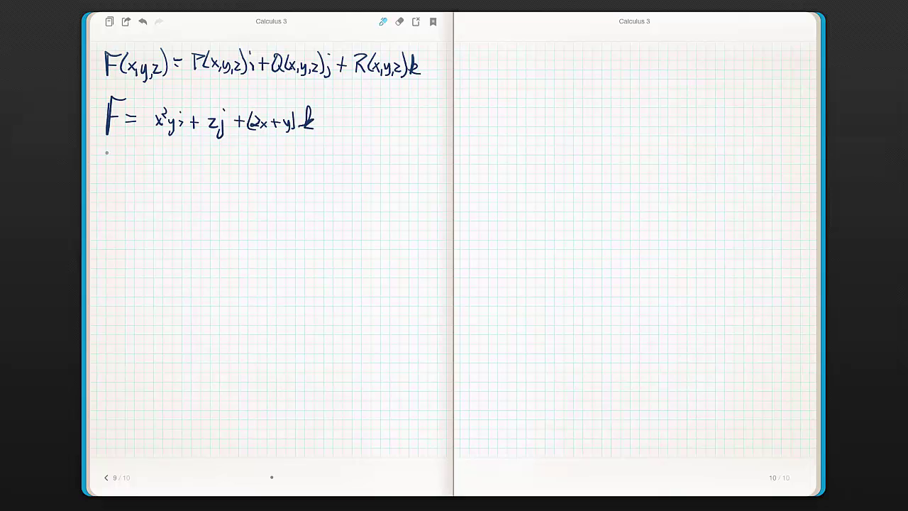
Step: Below it, write F(0,0,0) = 0
{"action": "left_click_drag", "start_coordinate": [108, 159], "coordinate": [105, 175]}
{"action": "left_click_drag", "start_coordinate": [103, 155], "coordinate": [126, 163]}
{"action": "left_click_drag", "start_coordinate": [135, 172], "coordinate": [144, 179]}
{"action": "mouse_move", "coordinate": [154, 168]}
{"action": "left_mouse_down"}
{"action": "mouse_move", "coordinate": [119, 177]}
{"action": "mouse_move", "coordinate": [156, 178]}
{"action": "mouse_move", "coordinate": [177, 165]}
{"action": "left_mouse_up"}
{"action": "left_click_drag", "start_coordinate": [165, 170], "coordinate": [190, 159]}
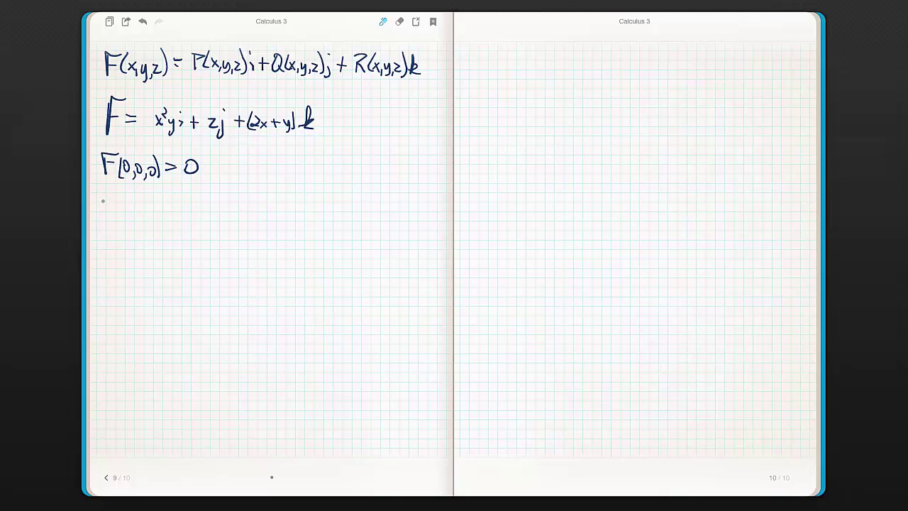
Step: Start evaluating at another point by writing F(1,2, on the next line
{"action": "left_click_drag", "start_coordinate": [103, 196], "coordinate": [102, 212]}
{"action": "mouse_move", "coordinate": [101, 193]}
{"action": "left_mouse_down"}
{"action": "mouse_move", "coordinate": [117, 193]}
{"action": "mouse_move", "coordinate": [115, 203]}
{"action": "left_mouse_up"}
{"action": "mouse_move", "coordinate": [126, 199]}
{"action": "left_mouse_down"}
{"action": "mouse_move", "coordinate": [122, 214]}
{"action": "mouse_move", "coordinate": [129, 212]}
{"action": "left_mouse_up"}
{"action": "mouse_move", "coordinate": [134, 210]}
{"action": "left_mouse_down"}
{"action": "mouse_move", "coordinate": [147, 216]}
{"action": "mouse_move", "coordinate": [156, 208]}
{"action": "mouse_move", "coordinate": [151, 215]}
{"action": "left_mouse_up"}
Step: Close F(1,2,3), sketch axes labelled x, y, z, and mark a point near the origin
{"action": "mouse_move", "coordinate": [162, 197]}
{"action": "left_mouse_down"}
{"action": "mouse_move", "coordinate": [138, 310]}
{"action": "mouse_move", "coordinate": [224, 310]}
{"action": "left_mouse_up"}
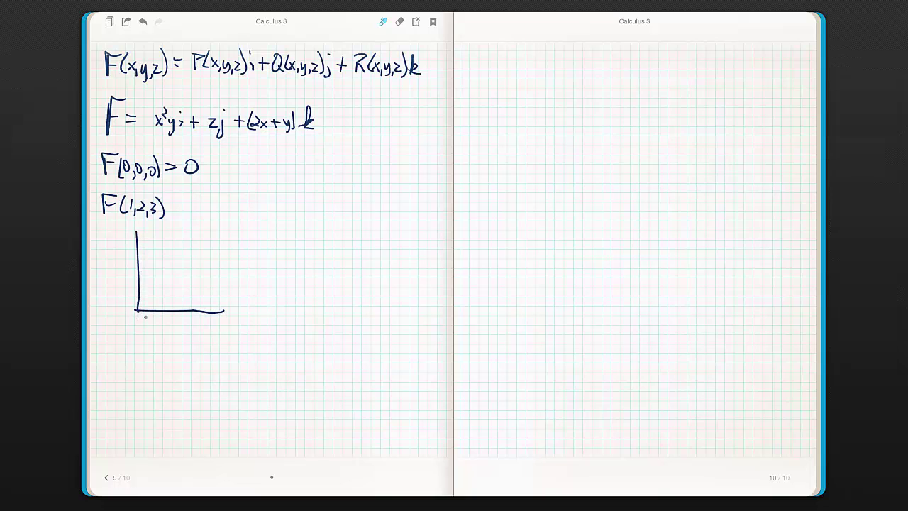
{"action": "mouse_move", "coordinate": [136, 310]}
{"action": "left_mouse_down"}
{"action": "mouse_move", "coordinate": [100, 341]}
{"action": "mouse_move", "coordinate": [107, 352]}
{"action": "left_mouse_up"}
{"action": "left_click_drag", "start_coordinate": [211, 323], "coordinate": [211, 332]}
{"action": "left_click_drag", "start_coordinate": [120, 228], "coordinate": [134, 235]}
{"action": "left_click_drag", "start_coordinate": [150, 290], "coordinate": [149, 294]}
Step: Write the result = 2i + 3j + 4k after F(1,2,3)
{"action": "left_click_drag", "start_coordinate": [175, 202], "coordinate": [186, 202]}
{"action": "mouse_move", "coordinate": [175, 207]}
{"action": "left_mouse_down"}
{"action": "mouse_move", "coordinate": [226, 206]}
{"action": "mouse_move", "coordinate": [235, 217]}
{"action": "mouse_move", "coordinate": [256, 205]}
{"action": "left_mouse_up"}
{"action": "left_click_drag", "start_coordinate": [259, 203], "coordinate": [297, 212]}
{"action": "left_click", "coordinate": [261, 200]}
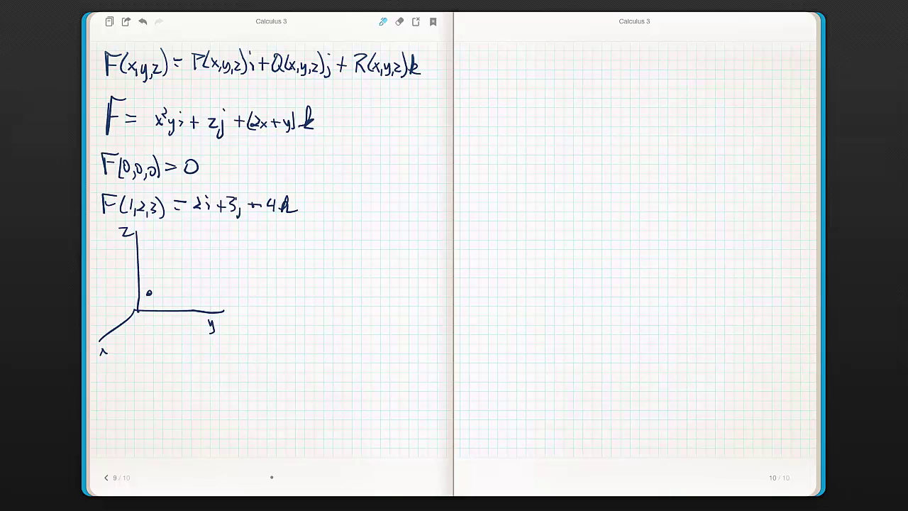
Step: Switch the ink to red and draw a vector arrow from the marked point
{"action": "left_click", "coordinate": [383, 22]}
{"action": "left_click_drag", "start_coordinate": [330, 276], "coordinate": [329, 282]}
{"action": "mouse_move", "coordinate": [149, 291]}
{"action": "left_mouse_down"}
{"action": "mouse_move", "coordinate": [173, 241]}
{"action": "mouse_move", "coordinate": [179, 249]}
{"action": "left_mouse_up"}
Step: Erase the stray red tick, then return to the pen and change the ink colour
{"action": "left_click", "coordinate": [399, 22]}
{"action": "left_click_drag", "start_coordinate": [329, 283], "coordinate": [330, 271]}
{"action": "left_click", "coordinate": [383, 21]}
{"action": "left_click", "coordinate": [387, 24]}
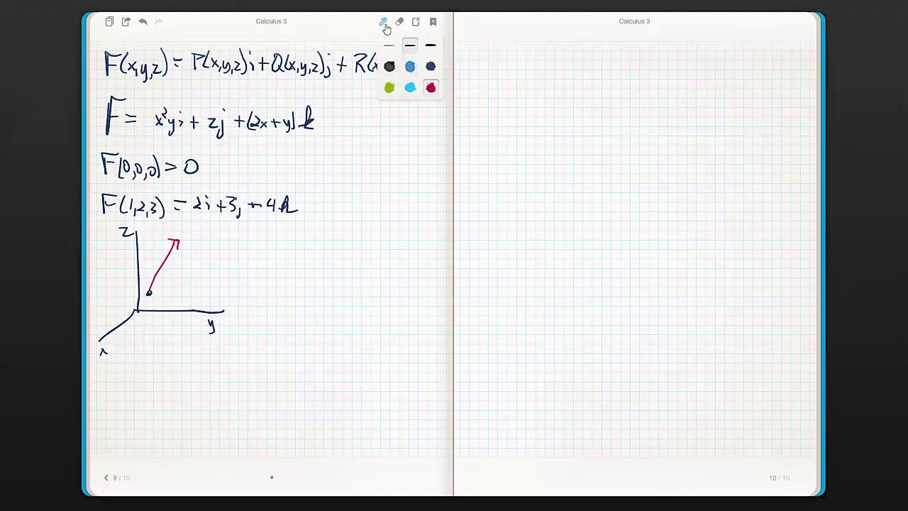
{"action": "left_click", "coordinate": [388, 85]}
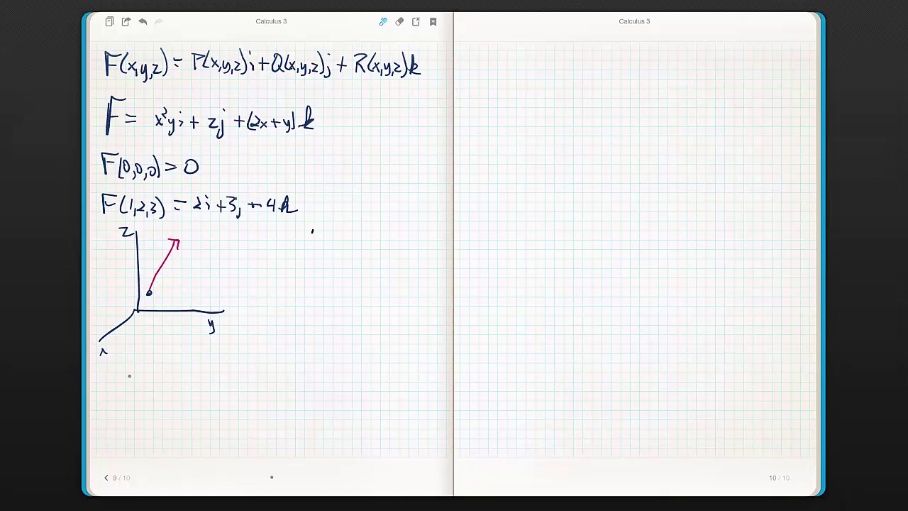
Step: Begin the definition below the sketch with 'Let E be subset'
{"action": "left_click_drag", "start_coordinate": [119, 374], "coordinate": [119, 399]}
{"action": "left_click_drag", "start_coordinate": [104, 358], "coordinate": [107, 371]}
{"action": "mouse_move", "coordinate": [98, 361]}
{"action": "left_mouse_down"}
{"action": "mouse_move", "coordinate": [111, 375]}
{"action": "mouse_move", "coordinate": [125, 357]}
{"action": "left_mouse_up"}
{"action": "left_click_drag", "start_coordinate": [119, 403], "coordinate": [131, 402]}
{"action": "left_click_drag", "start_coordinate": [132, 400], "coordinate": [147, 403]}
{"action": "mouse_move", "coordinate": [139, 395]}
{"action": "left_mouse_down"}
{"action": "mouse_move", "coordinate": [171, 385]}
{"action": "mouse_move", "coordinate": [169, 393]}
{"action": "left_mouse_up"}
{"action": "mouse_move", "coordinate": [159, 402]}
{"action": "left_mouse_down"}
{"action": "mouse_move", "coordinate": [187, 392]}
{"action": "mouse_move", "coordinate": [207, 401]}
{"action": "mouse_move", "coordinate": [265, 404]}
{"action": "mouse_move", "coordinate": [268, 394]}
{"action": "mouse_move", "coordinate": [300, 400]}
{"action": "left_mouse_up"}
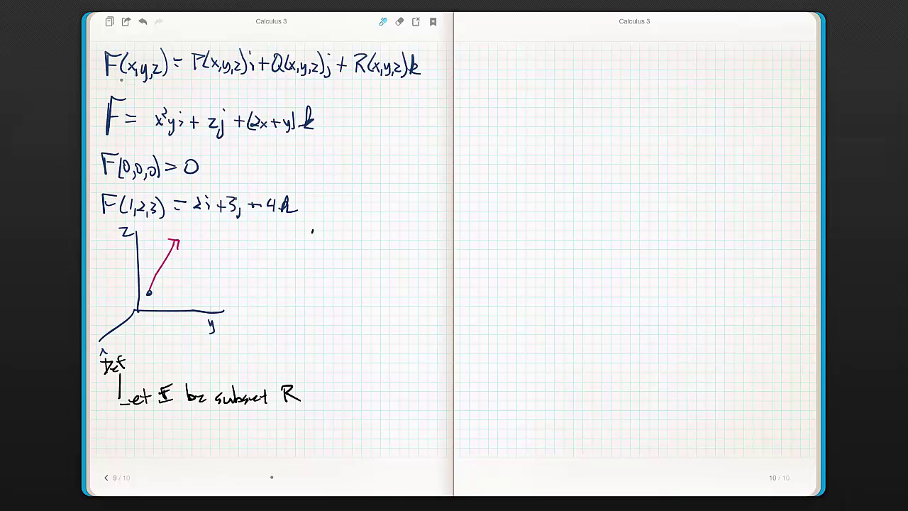
Step: Underline (x,y,z) in the top formula and continue with 'ℝ³. A V.F. is'
{"action": "left_click_drag", "start_coordinate": [120, 79], "coordinate": [168, 80]}
{"action": "mouse_move", "coordinate": [295, 373]}
{"action": "left_mouse_down"}
{"action": "mouse_move", "coordinate": [290, 407]}
{"action": "mouse_move", "coordinate": [331, 383]}
{"action": "mouse_move", "coordinate": [336, 404]}
{"action": "mouse_move", "coordinate": [361, 386]}
{"action": "mouse_move", "coordinate": [368, 405]}
{"action": "mouse_move", "coordinate": [379, 382]}
{"action": "left_mouse_up"}
{"action": "left_click", "coordinate": [313, 399]}
{"action": "left_click", "coordinate": [378, 402]}
{"action": "left_click_drag", "start_coordinate": [362, 396], "coordinate": [404, 404]}
{"action": "left_click", "coordinate": [400, 386]}
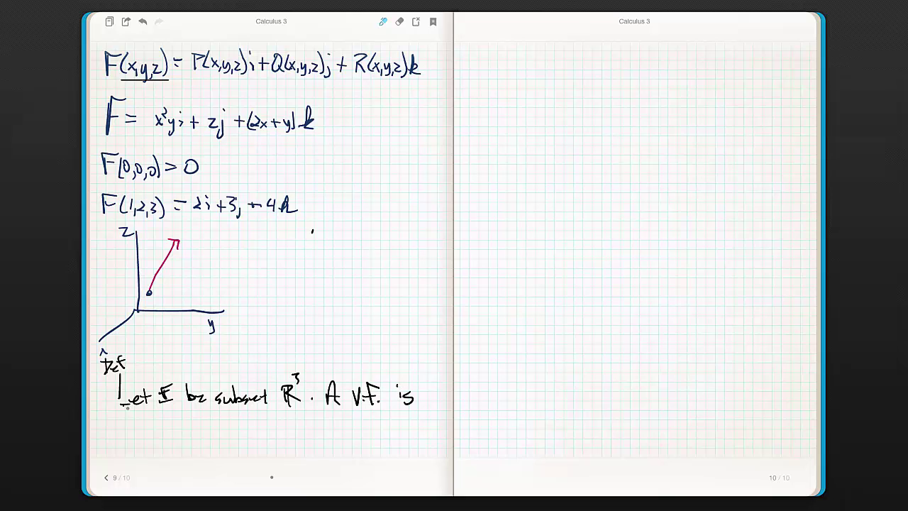
Step: Write 'a function' on the next line, reinforce the (x,y,z) underline, and circle the example F
{"action": "mouse_move", "coordinate": [111, 418]}
{"action": "left_mouse_down"}
{"action": "mouse_move", "coordinate": [106, 427]}
{"action": "mouse_move", "coordinate": [130, 429]}
{"action": "left_mouse_up"}
{"action": "left_click_drag", "start_coordinate": [131, 415], "coordinate": [141, 413]}
{"action": "left_click_drag", "start_coordinate": [128, 422], "coordinate": [172, 428]}
{"action": "left_click_drag", "start_coordinate": [167, 422], "coordinate": [175, 421]}
{"action": "left_click_drag", "start_coordinate": [177, 423], "coordinate": [192, 430]}
{"action": "left_click_drag", "start_coordinate": [193, 421], "coordinate": [204, 428]}
{"action": "left_click_drag", "start_coordinate": [125, 79], "coordinate": [171, 82]}
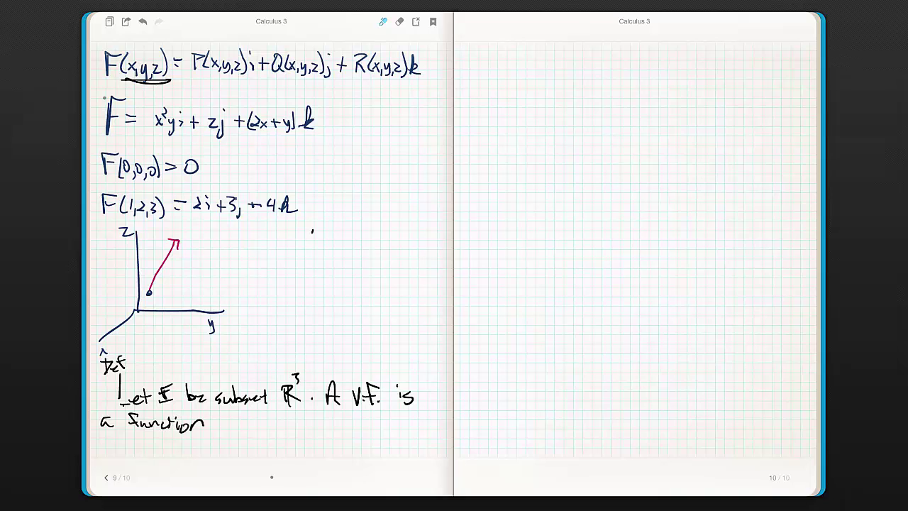
{"action": "mouse_move", "coordinate": [117, 91]}
{"action": "left_mouse_down"}
{"action": "mouse_move", "coordinate": [129, 122]}
{"action": "mouse_move", "coordinate": [125, 85]}
{"action": "left_mouse_up"}
Step: Finish the definition: 'that creates a vector in ℝ³ F(x,y,z).'
{"action": "mouse_move", "coordinate": [219, 412]}
{"action": "left_mouse_down"}
{"action": "mouse_move", "coordinate": [219, 430]}
{"action": "mouse_move", "coordinate": [252, 418]}
{"action": "left_mouse_up"}
{"action": "mouse_move", "coordinate": [270, 423]}
{"action": "left_mouse_down"}
{"action": "mouse_move", "coordinate": [290, 416]}
{"action": "mouse_move", "coordinate": [327, 429]}
{"action": "mouse_move", "coordinate": [367, 427]}
{"action": "mouse_move", "coordinate": [371, 417]}
{"action": "mouse_move", "coordinate": [427, 426]}
{"action": "left_mouse_up"}
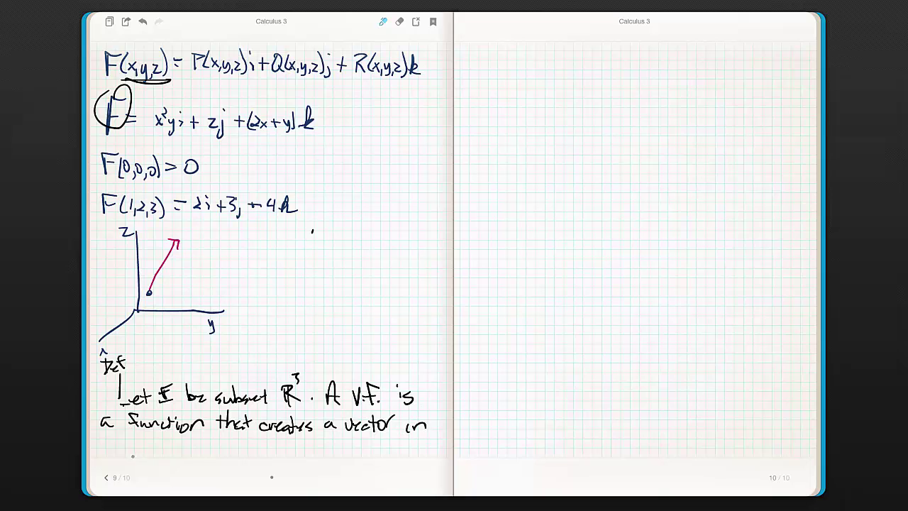
{"action": "mouse_move", "coordinate": [125, 437]}
{"action": "left_mouse_down"}
{"action": "mouse_move", "coordinate": [187, 448]}
{"action": "mouse_move", "coordinate": [193, 435]}
{"action": "mouse_move", "coordinate": [192, 445]}
{"action": "mouse_move", "coordinate": [210, 446]}
{"action": "mouse_move", "coordinate": [204, 454]}
{"action": "mouse_move", "coordinate": [247, 457]}
{"action": "left_mouse_up"}
{"action": "left_click_drag", "start_coordinate": [259, 449], "coordinate": [259, 450]}
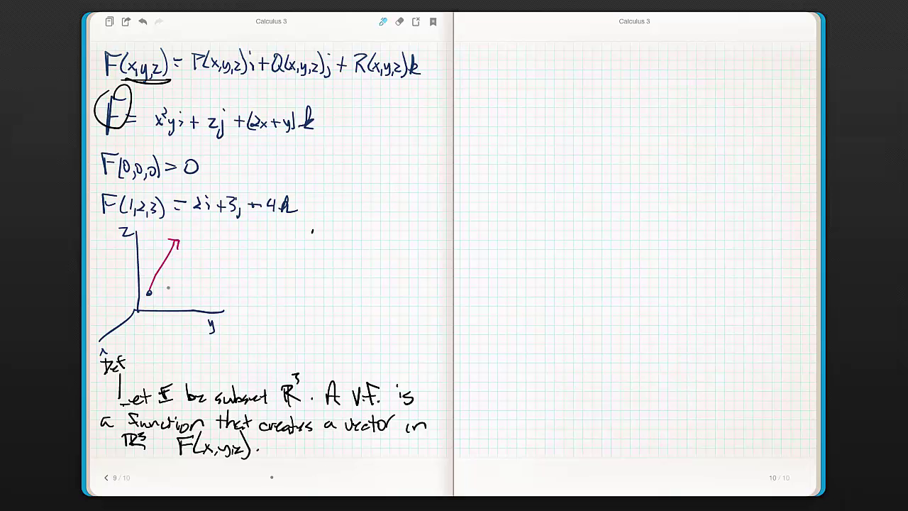
Step: Fill in the red vector's tail dot and point an arrow labelled F(1,2,3) at it
{"action": "left_click_drag", "start_coordinate": [149, 292], "coordinate": [148, 292]}
{"action": "mouse_move", "coordinate": [201, 261]}
{"action": "left_mouse_down"}
{"action": "mouse_move", "coordinate": [166, 276]}
{"action": "mouse_move", "coordinate": [211, 267]}
{"action": "mouse_move", "coordinate": [219, 254]}
{"action": "mouse_move", "coordinate": [220, 272]}
{"action": "mouse_move", "coordinate": [229, 269]}
{"action": "left_mouse_up"}
{"action": "left_click_drag", "start_coordinate": [237, 268], "coordinate": [251, 273]}
{"action": "left_click_drag", "start_coordinate": [252, 256], "coordinate": [267, 272]}
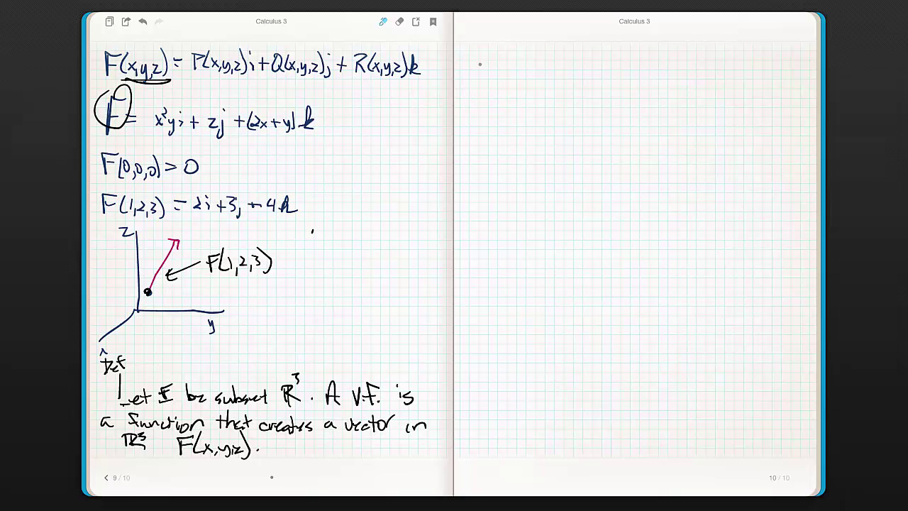
Step: Write the heading 'Gradient Field:' at the top of the right page
{"action": "mouse_move", "coordinate": [480, 58]}
{"action": "left_mouse_down"}
{"action": "mouse_move", "coordinate": [469, 65]}
{"action": "mouse_move", "coordinate": [541, 79]}
{"action": "left_mouse_up"}
{"action": "left_click_drag", "start_coordinate": [536, 68], "coordinate": [566, 78]}
{"action": "mouse_move", "coordinate": [565, 58]}
{"action": "left_mouse_down"}
{"action": "mouse_move", "coordinate": [584, 56]}
{"action": "mouse_move", "coordinate": [581, 79]}
{"action": "left_mouse_up"}
{"action": "left_click_drag", "start_coordinate": [582, 75], "coordinate": [593, 79]}
{"action": "mouse_move", "coordinate": [594, 59]}
{"action": "left_mouse_down"}
{"action": "mouse_move", "coordinate": [594, 79]}
{"action": "mouse_move", "coordinate": [610, 78]}
{"action": "left_mouse_up"}
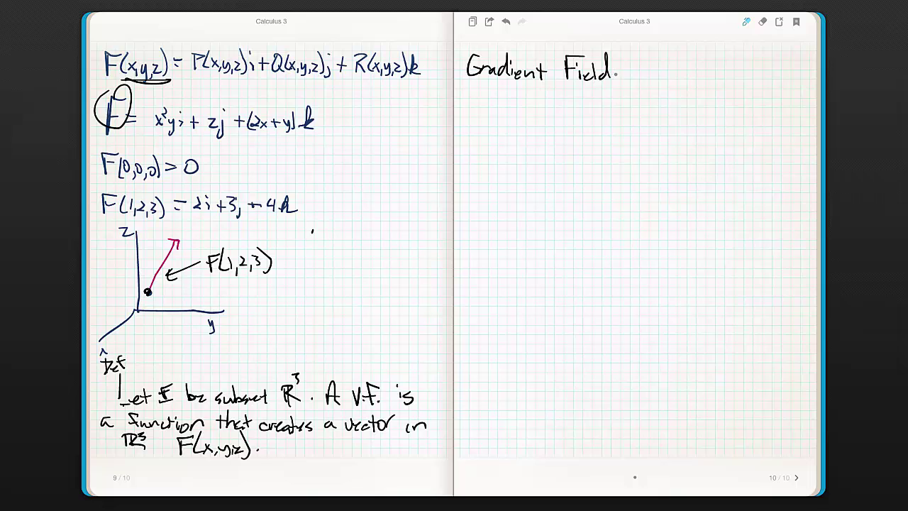
{"action": "left_click", "coordinate": [618, 71]}
{"action": "left_click", "coordinate": [618, 78]}
Step: Below the heading, write ∇f(x,y) = f_x(x,y)i
{"action": "mouse_move", "coordinate": [466, 99]}
{"action": "left_mouse_down"}
{"action": "mouse_move", "coordinate": [480, 100]}
{"action": "mouse_move", "coordinate": [484, 122]}
{"action": "mouse_move", "coordinate": [489, 110]}
{"action": "mouse_move", "coordinate": [502, 119]}
{"action": "left_mouse_up"}
{"action": "left_click_drag", "start_coordinate": [512, 118], "coordinate": [520, 118]}
{"action": "left_click_drag", "start_coordinate": [526, 108], "coordinate": [518, 127]}
{"action": "left_click_drag", "start_coordinate": [528, 95], "coordinate": [530, 121]}
{"action": "mouse_move", "coordinate": [538, 110]}
{"action": "left_mouse_down"}
{"action": "mouse_move", "coordinate": [562, 123]}
{"action": "mouse_move", "coordinate": [571, 100]}
{"action": "left_mouse_up"}
{"action": "mouse_move", "coordinate": [562, 112]}
{"action": "left_mouse_down"}
{"action": "mouse_move", "coordinate": [570, 110]}
{"action": "mouse_move", "coordinate": [575, 126]}
{"action": "left_mouse_up"}
{"action": "mouse_move", "coordinate": [574, 118]}
{"action": "left_mouse_down"}
{"action": "mouse_move", "coordinate": [569, 126]}
{"action": "mouse_move", "coordinate": [583, 122]}
{"action": "left_mouse_up"}
{"action": "left_click_drag", "start_coordinate": [588, 112], "coordinate": [590, 126]}
{"action": "left_click_drag", "start_coordinate": [596, 112], "coordinate": [602, 127]}
{"action": "mouse_move", "coordinate": [604, 97]}
{"action": "left_mouse_down"}
{"action": "mouse_move", "coordinate": [607, 125]}
{"action": "mouse_move", "coordinate": [636, 113]}
{"action": "left_mouse_up"}
Step: Add + f_y(x,y)j and set the gradient equal to F(x,y)
{"action": "mouse_move", "coordinate": [631, 106]}
{"action": "left_mouse_down"}
{"action": "mouse_move", "coordinate": [631, 120]}
{"action": "mouse_move", "coordinate": [644, 125]}
{"action": "left_mouse_up"}
{"action": "mouse_move", "coordinate": [642, 102]}
{"action": "left_mouse_down"}
{"action": "mouse_move", "coordinate": [657, 99]}
{"action": "mouse_move", "coordinate": [651, 113]}
{"action": "left_mouse_up"}
{"action": "left_click_drag", "start_coordinate": [652, 117], "coordinate": [656, 136]}
{"action": "mouse_move", "coordinate": [667, 101]}
{"action": "left_mouse_down"}
{"action": "mouse_move", "coordinate": [663, 125]}
{"action": "mouse_move", "coordinate": [677, 123]}
{"action": "left_mouse_up"}
{"action": "left_click_drag", "start_coordinate": [678, 114], "coordinate": [677, 126]}
{"action": "left_click_drag", "start_coordinate": [681, 115], "coordinate": [683, 128]}
{"action": "mouse_move", "coordinate": [691, 102]}
{"action": "left_mouse_down"}
{"action": "mouse_move", "coordinate": [693, 126]}
{"action": "mouse_move", "coordinate": [704, 121]}
{"action": "mouse_move", "coordinate": [698, 132]}
{"action": "left_mouse_up"}
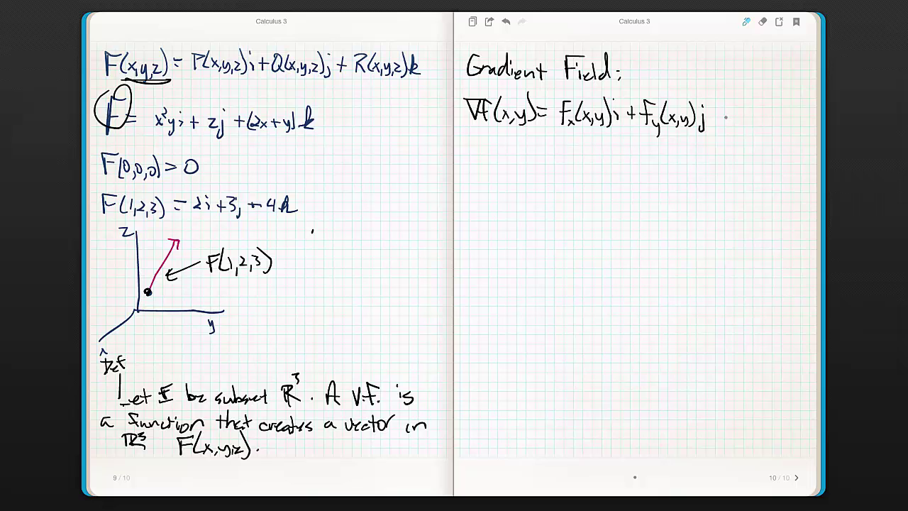
{"action": "left_click_drag", "start_coordinate": [724, 119], "coordinate": [745, 116]}
{"action": "mouse_move", "coordinate": [724, 128]}
{"action": "left_mouse_down"}
{"action": "mouse_move", "coordinate": [743, 125]}
{"action": "mouse_move", "coordinate": [761, 139]}
{"action": "left_mouse_up"}
{"action": "left_click_drag", "start_coordinate": [752, 104], "coordinate": [805, 94]}
{"action": "mouse_move", "coordinate": [764, 123]}
{"action": "left_mouse_down"}
{"action": "mouse_move", "coordinate": [793, 115]}
{"action": "mouse_move", "coordinate": [786, 141]}
{"action": "mouse_move", "coordinate": [804, 137]}
{"action": "mouse_move", "coordinate": [807, 146]}
{"action": "left_mouse_up"}
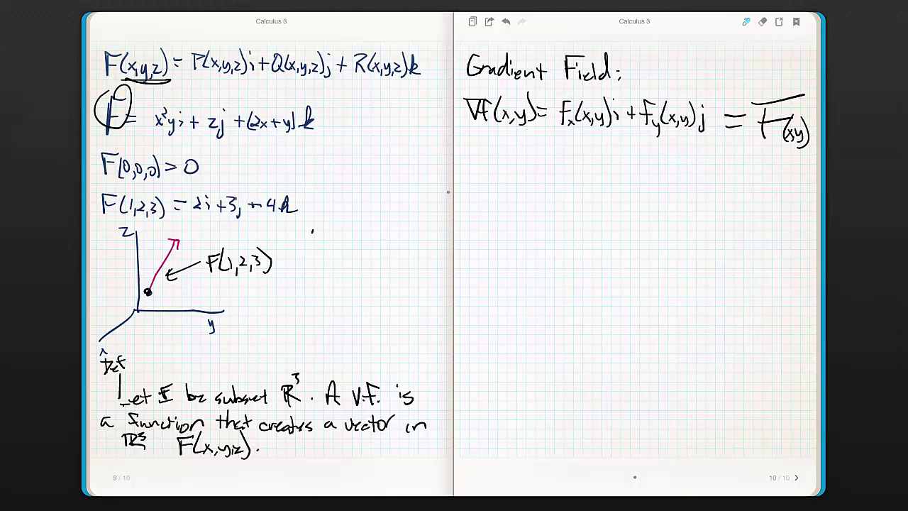
Step: Begin ∇f(x,y,z) below and underline 'a vector in' on the left page
{"action": "mouse_move", "coordinate": [468, 173]}
{"action": "left_mouse_down"}
{"action": "mouse_move", "coordinate": [474, 203]}
{"action": "mouse_move", "coordinate": [480, 171]}
{"action": "mouse_move", "coordinate": [483, 202]}
{"action": "left_mouse_up"}
{"action": "mouse_move", "coordinate": [480, 190]}
{"action": "left_mouse_down"}
{"action": "mouse_move", "coordinate": [497, 174]}
{"action": "mouse_move", "coordinate": [507, 199]}
{"action": "left_mouse_up"}
{"action": "mouse_move", "coordinate": [508, 188]}
{"action": "left_mouse_down"}
{"action": "mouse_move", "coordinate": [500, 200]}
{"action": "mouse_move", "coordinate": [510, 201]}
{"action": "left_mouse_up"}
{"action": "left_click_drag", "start_coordinate": [515, 188], "coordinate": [519, 206]}
{"action": "left_click_drag", "start_coordinate": [525, 198], "coordinate": [535, 210]}
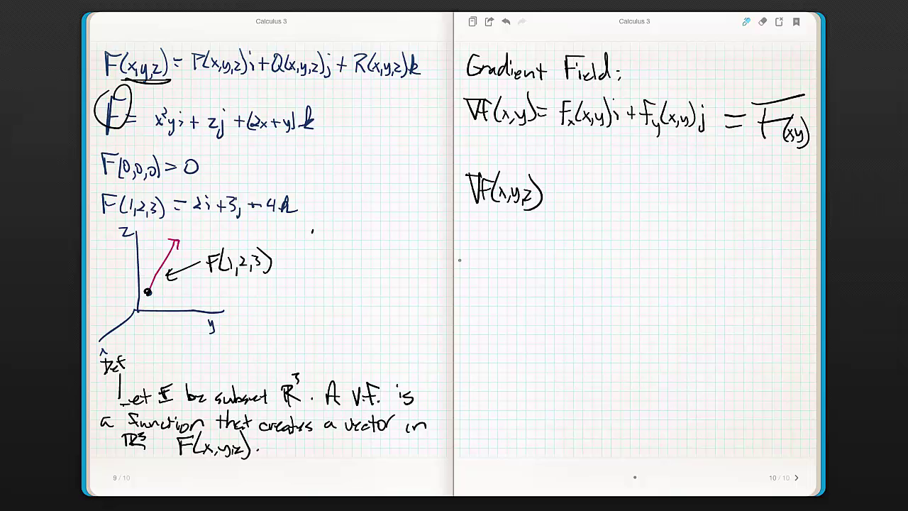
{"action": "left_click_drag", "start_coordinate": [310, 447], "coordinate": [429, 448]}
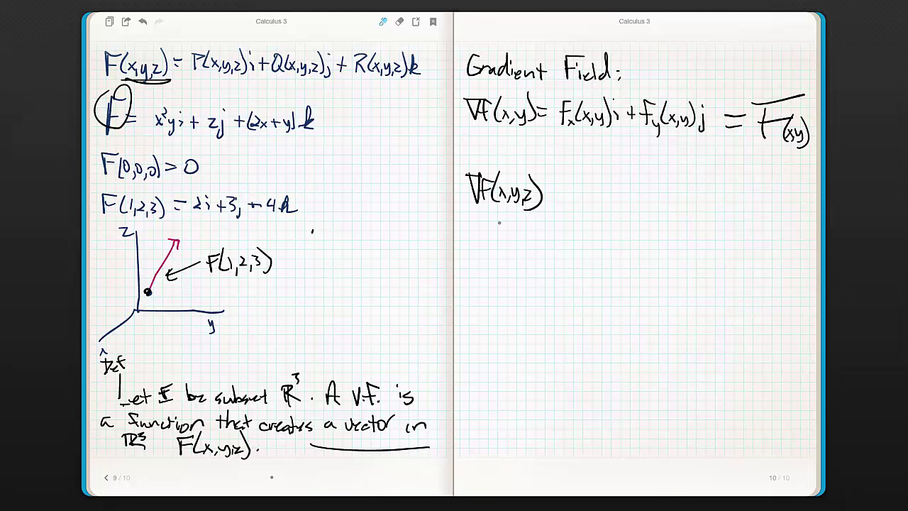
Step: Write = f_x(x,y,z) + after ∇f(x,y,z)
{"action": "left_click_drag", "start_coordinate": [548, 192], "coordinate": [555, 191]}
{"action": "mouse_move", "coordinate": [548, 196]}
{"action": "left_mouse_down"}
{"action": "mouse_move", "coordinate": [565, 202]}
{"action": "mouse_move", "coordinate": [577, 176]}
{"action": "left_mouse_up"}
{"action": "left_click_drag", "start_coordinate": [562, 189], "coordinate": [584, 205]}
{"action": "mouse_move", "coordinate": [584, 198]}
{"action": "left_mouse_down"}
{"action": "mouse_move", "coordinate": [576, 205]}
{"action": "mouse_move", "coordinate": [603, 195]}
{"action": "left_mouse_up"}
{"action": "mouse_move", "coordinate": [604, 186]}
{"action": "left_mouse_down"}
{"action": "mouse_move", "coordinate": [595, 195]}
{"action": "mouse_move", "coordinate": [620, 199]}
{"action": "left_mouse_up"}
{"action": "left_click_drag", "start_coordinate": [624, 187], "coordinate": [634, 198]}
{"action": "mouse_move", "coordinate": [637, 176]}
{"action": "left_mouse_down"}
{"action": "mouse_move", "coordinate": [639, 200]}
{"action": "mouse_move", "coordinate": [671, 179]}
{"action": "left_mouse_up"}
{"action": "left_click", "coordinate": [667, 193]}
Step: Add the f_y(x,y,z)j term
{"action": "mouse_move", "coordinate": [662, 181]}
{"action": "left_mouse_down"}
{"action": "mouse_move", "coordinate": [661, 198]}
{"action": "mouse_move", "coordinate": [675, 204]}
{"action": "mouse_move", "coordinate": [692, 196]}
{"action": "left_mouse_up"}
{"action": "left_click_drag", "start_coordinate": [692, 187], "coordinate": [685, 196]}
{"action": "left_click_drag", "start_coordinate": [695, 193], "coordinate": [701, 196]}
{"action": "left_click_drag", "start_coordinate": [705, 186], "coordinate": [705, 198]}
{"action": "mouse_move", "coordinate": [707, 186]}
{"action": "left_mouse_down"}
{"action": "mouse_move", "coordinate": [720, 208]}
{"action": "mouse_move", "coordinate": [736, 188]}
{"action": "mouse_move", "coordinate": [763, 203]}
{"action": "left_mouse_up"}
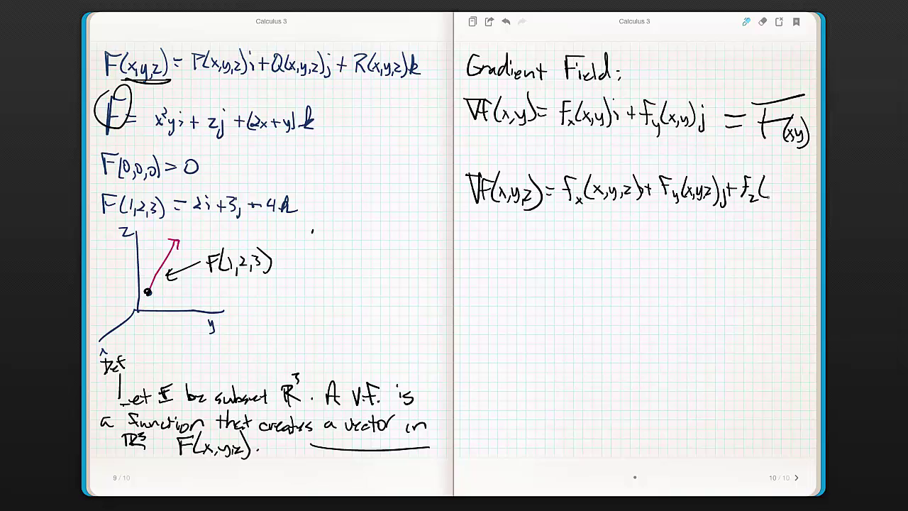
Step: Finish the f_z(x,y,z)k term and underline ∇f(x,y,z)
{"action": "left_click_drag", "start_coordinate": [763, 185], "coordinate": [770, 197]}
{"action": "mouse_move", "coordinate": [773, 183]}
{"action": "left_mouse_down"}
{"action": "mouse_move", "coordinate": [774, 200]}
{"action": "mouse_move", "coordinate": [779, 194]}
{"action": "left_mouse_up"}
{"action": "left_click_drag", "start_coordinate": [782, 186], "coordinate": [795, 201]}
{"action": "left_click_drag", "start_coordinate": [806, 186], "coordinate": [808, 201]}
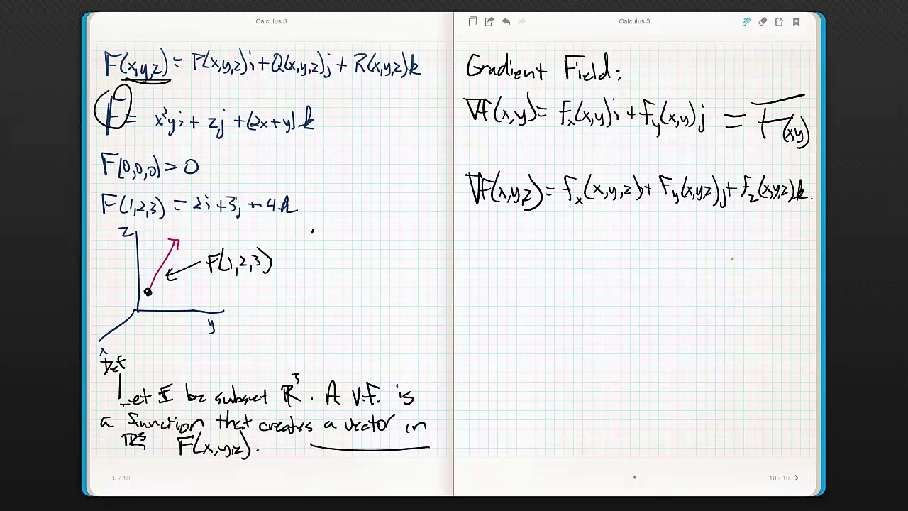
{"action": "left_click_drag", "start_coordinate": [461, 218], "coordinate": [551, 220]}
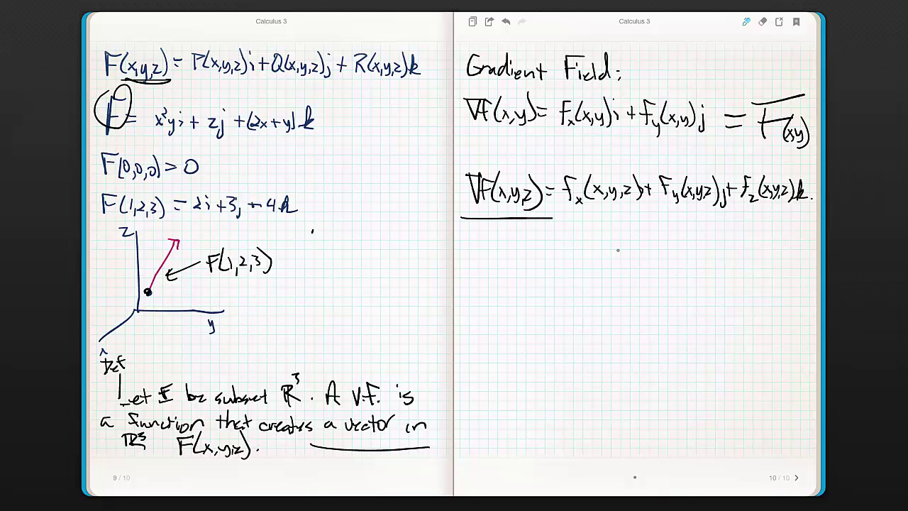